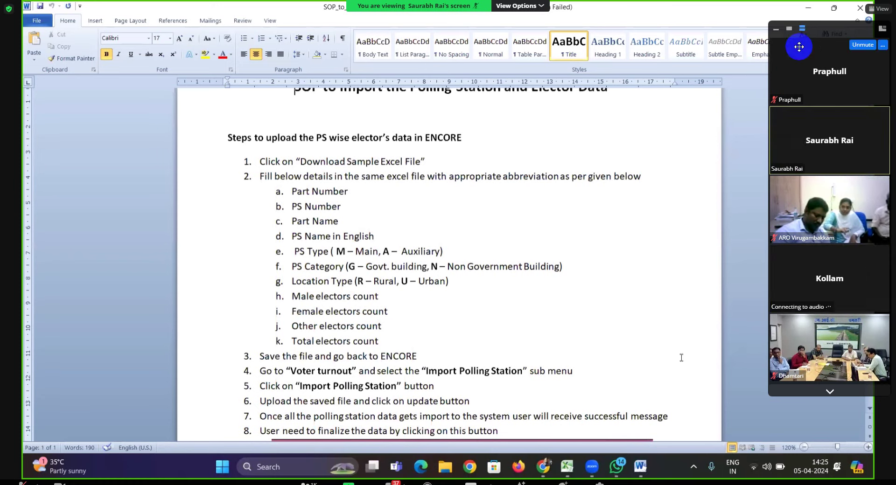
Hide Zoom's participant panel to reveal the full SOP page, then bring up the window switcher.
left_click(775, 30)
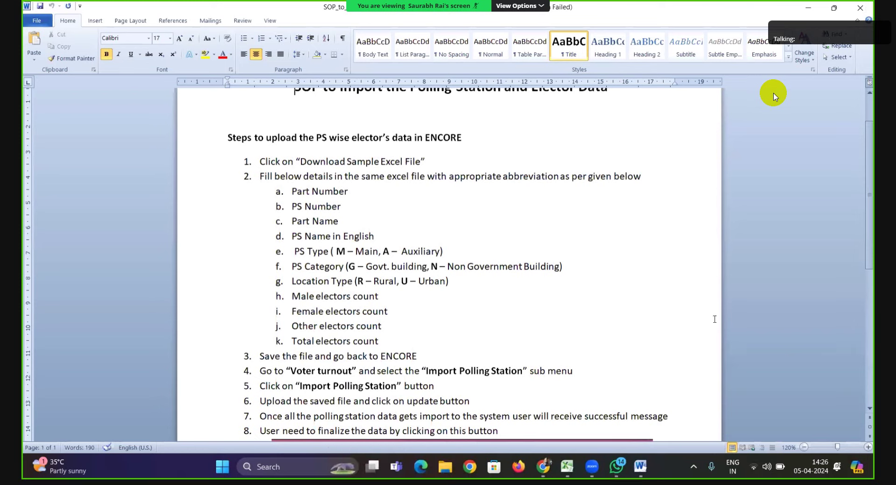
key("alt+Tab")
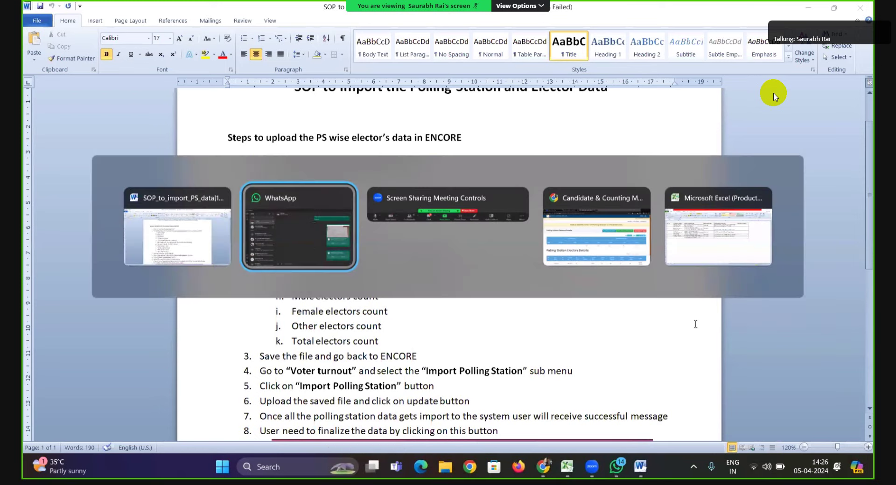
Return to ENCORE and log out of the Tawang ARO account through the menu.
key("alt+Tab")
key("alt+Tab")
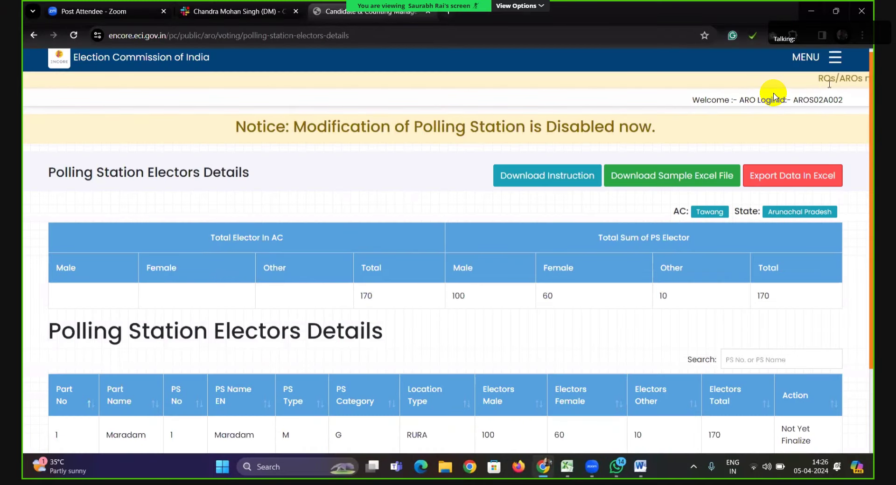
left_click(834, 57)
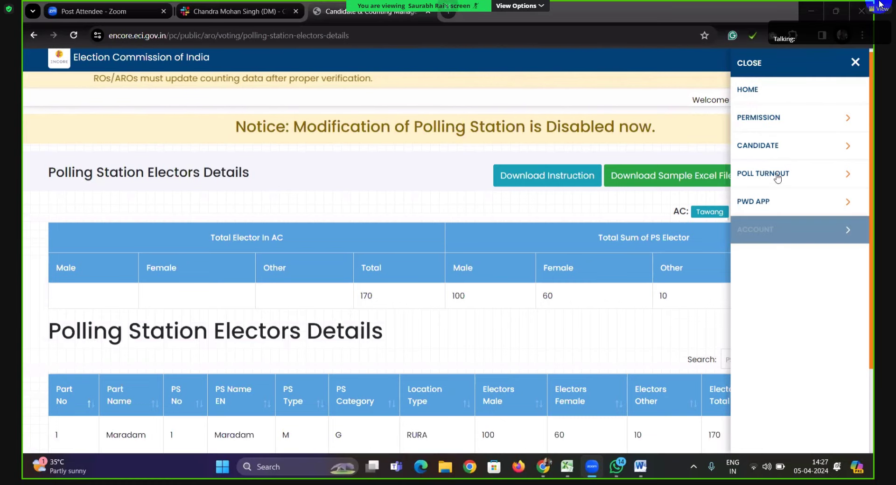
left_click(774, 247)
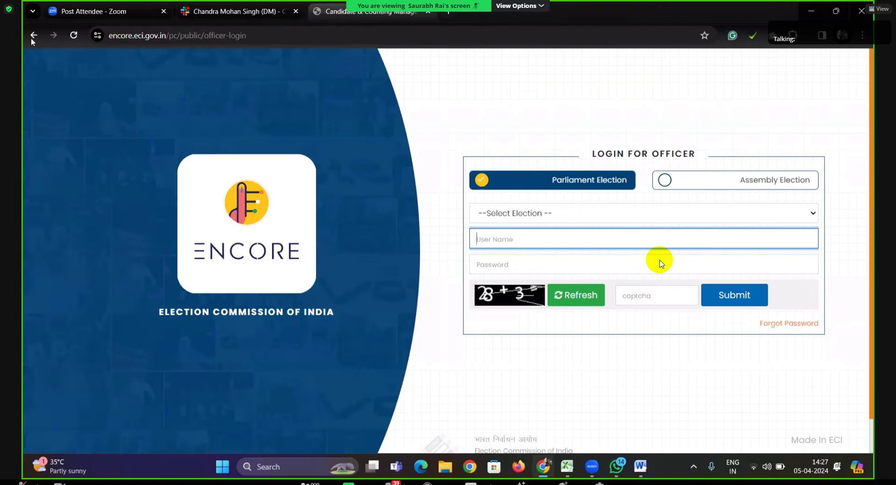
In Slack, open the colleague's direct messages and follow the shared gen-election-test-login link.
left_click(234, 11)
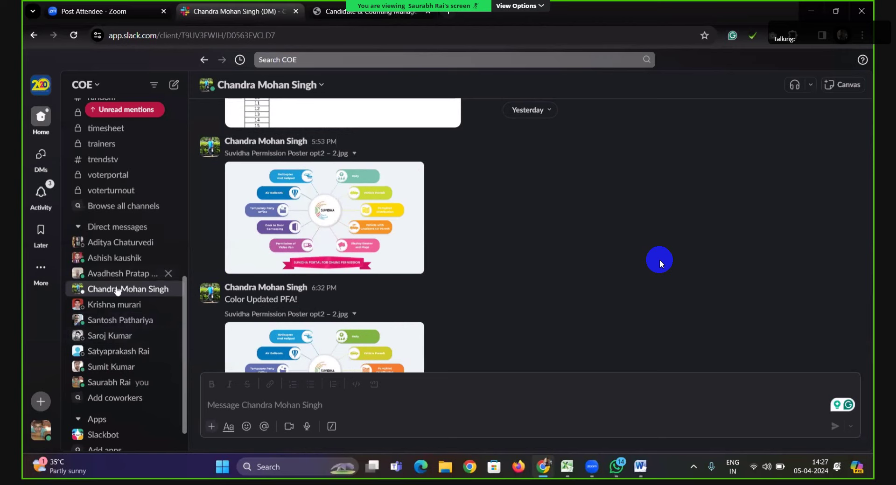
scroll(116, 280, "down", 1)
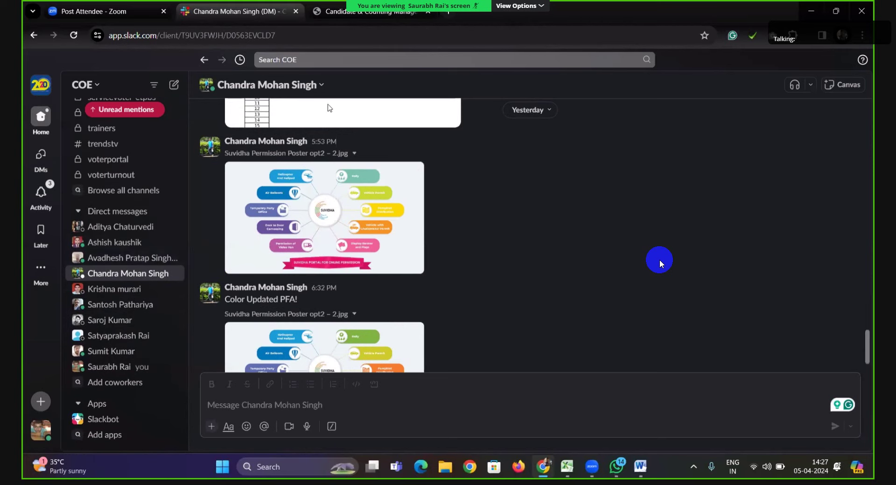
scroll(280, 156, "up", 10)
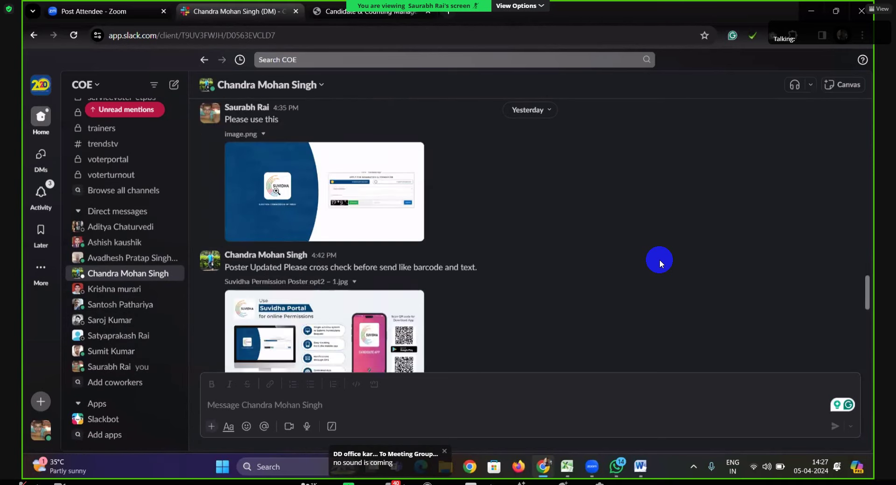
scroll(139, 206, "up", 5)
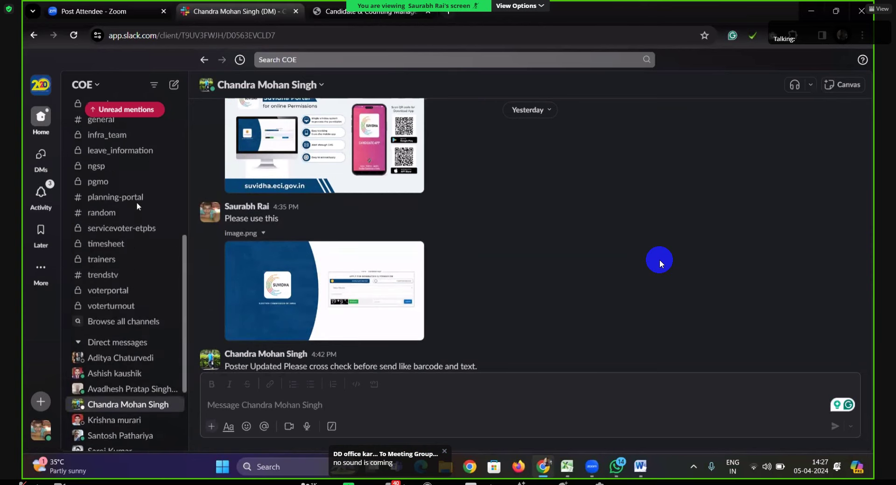
scroll(138, 206, "down", 5)
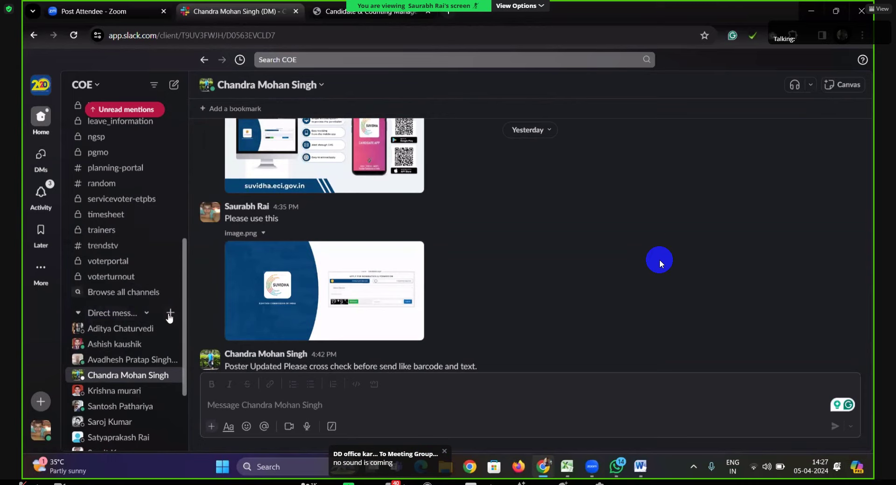
left_click(171, 317)
type("jite")
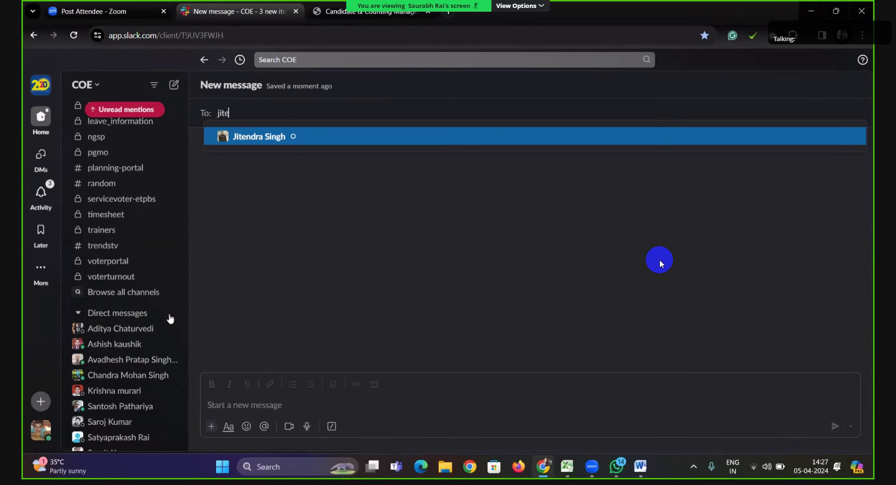
key("Return")
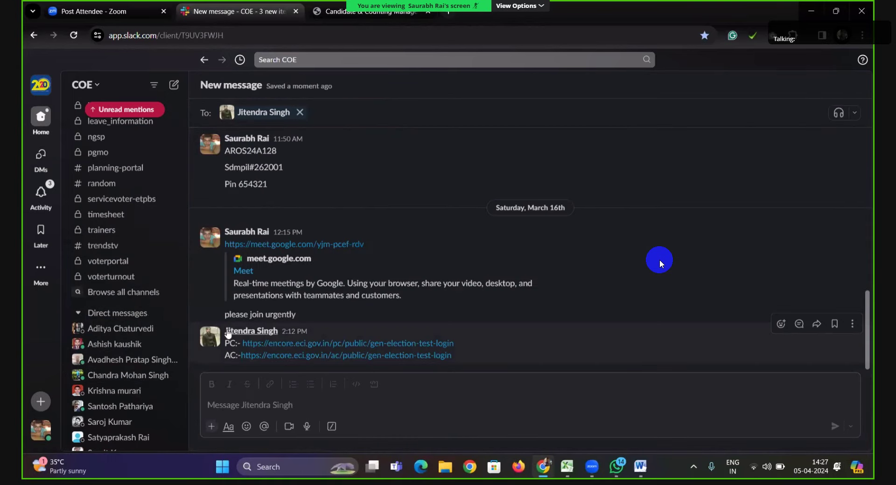
scroll(271, 247, "up", 10)
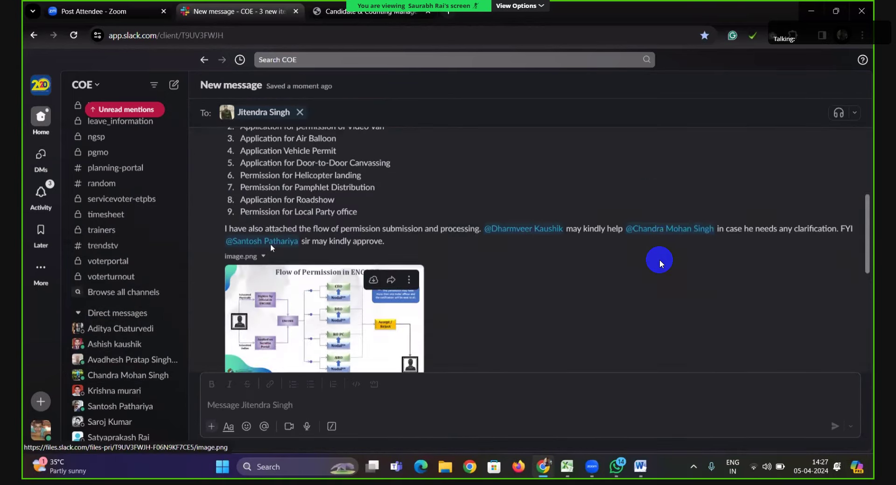
scroll(271, 248, "up", 10)
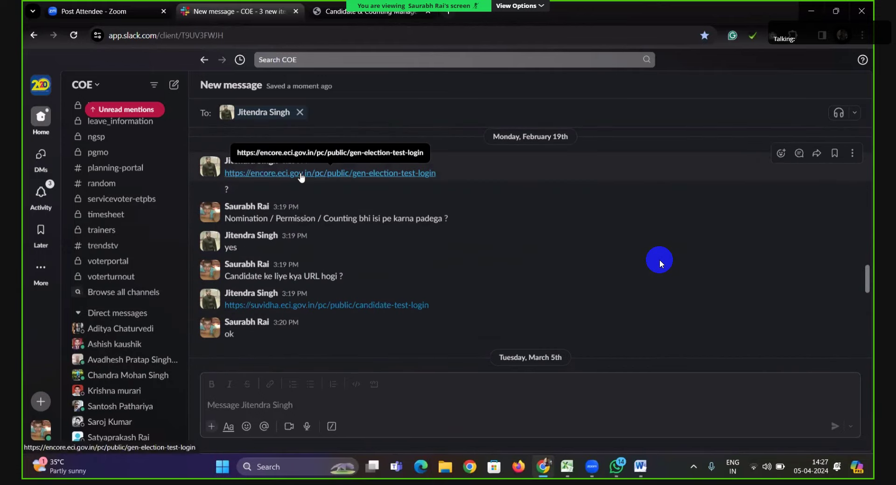
left_click(301, 172)
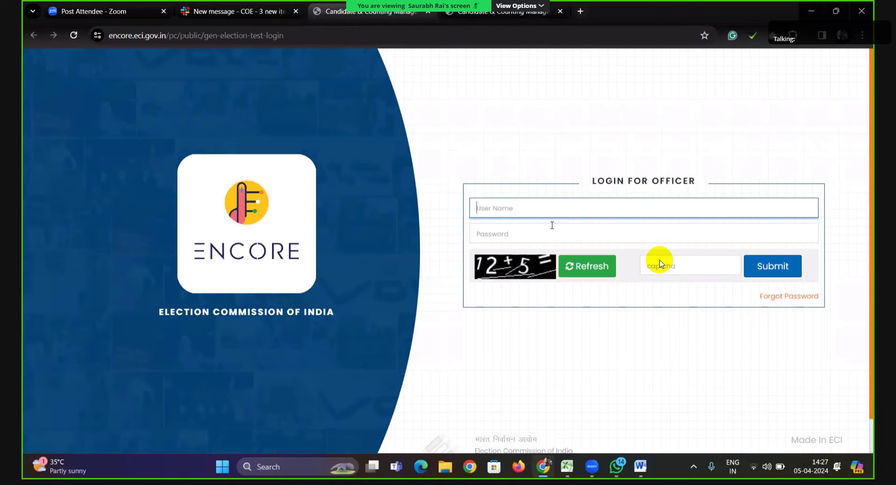
Sign in with the ARO user name, password and captcha answer, then the 6-digit PIN.
left_click(549, 215)
type("aros04a")
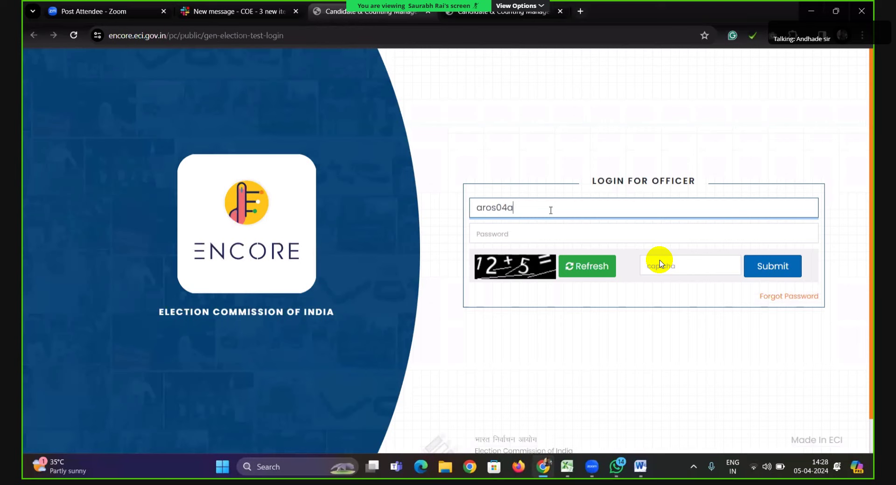
type("0")
key("BackSpace")
type("222")
key("Tab")
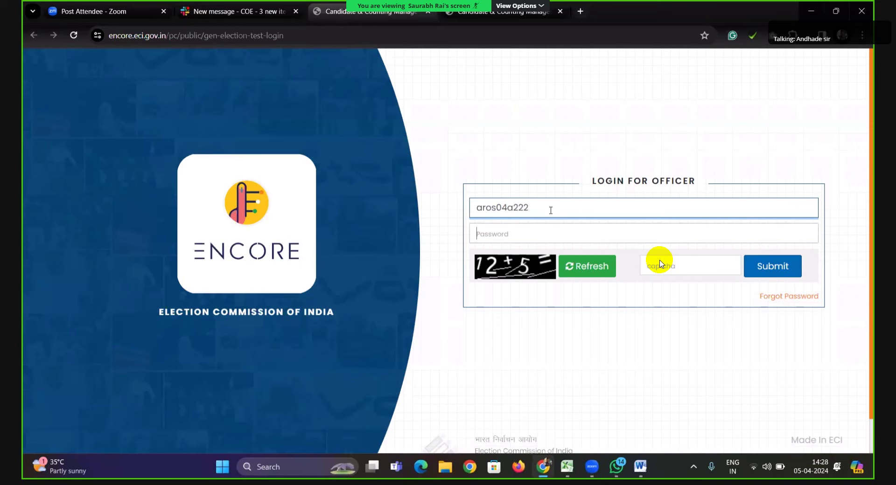
type("a••••••")
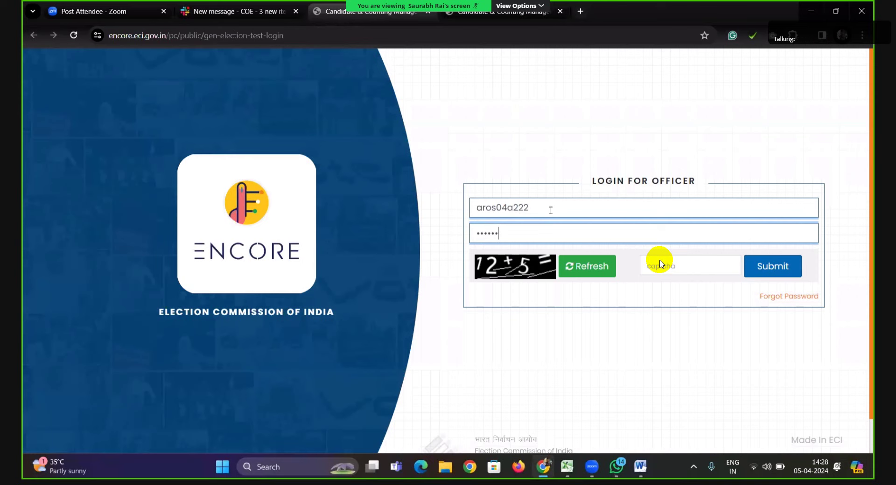
type("••")
key("Tab")
key("Tab")
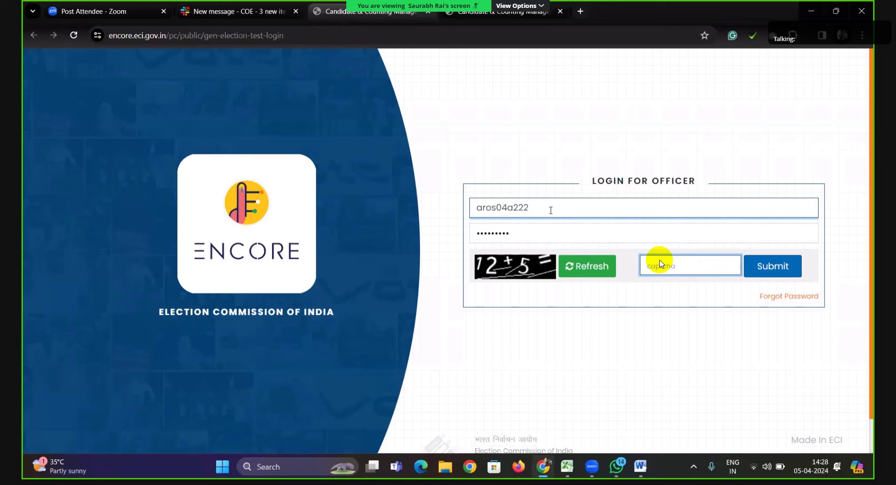
type("17")
key("Return")
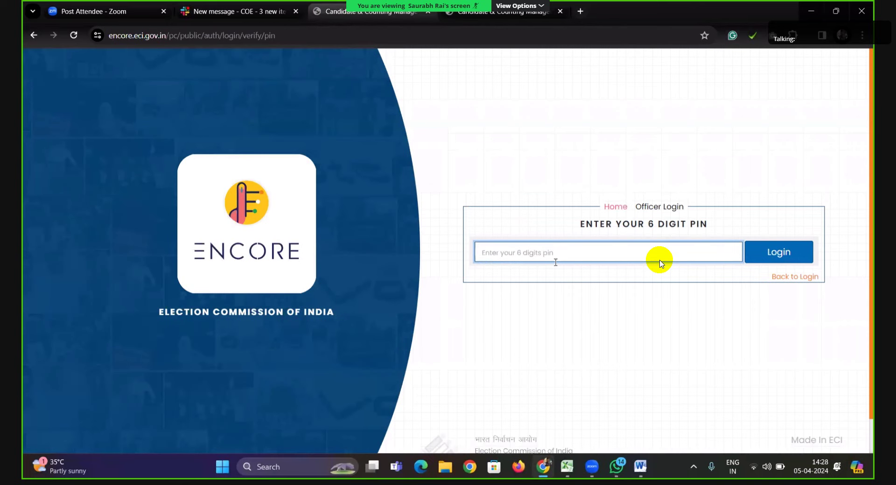
type("1")
left_click(769, 257)
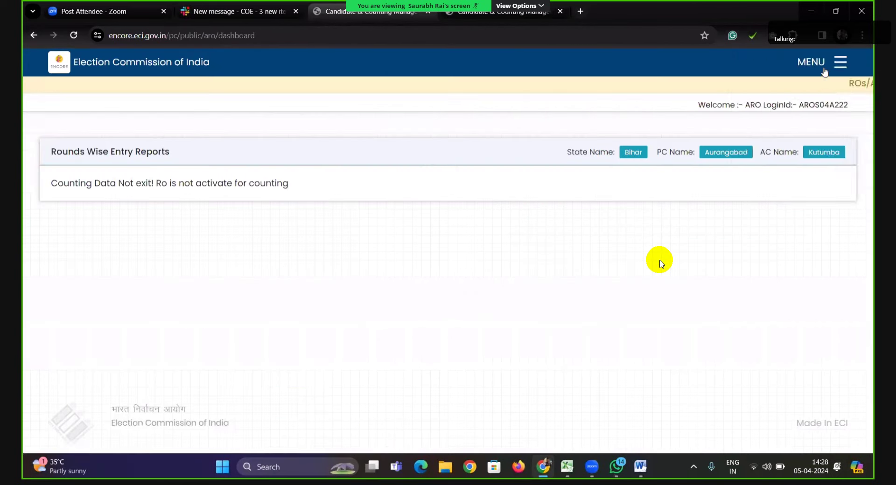
View Polling Station Electors Details for Kutumba, Bihar, then log out via ACCOUNT > LOGOUT.
left_click(840, 62)
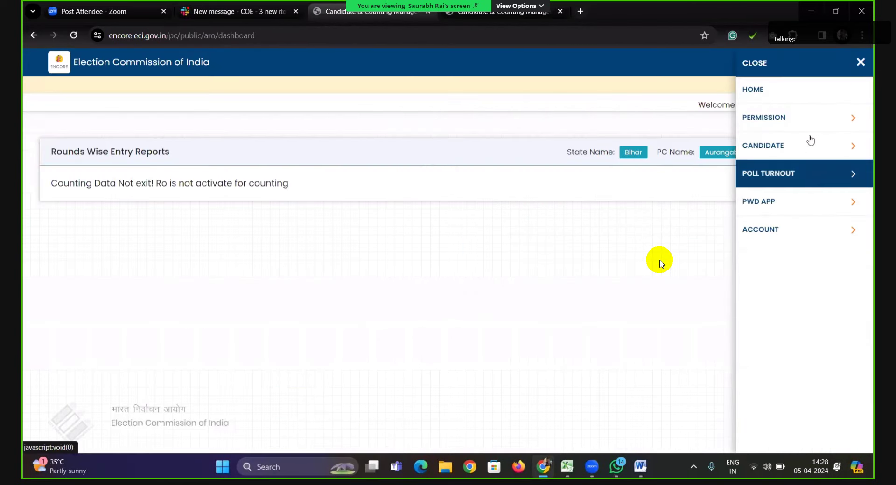
left_click(806, 176)
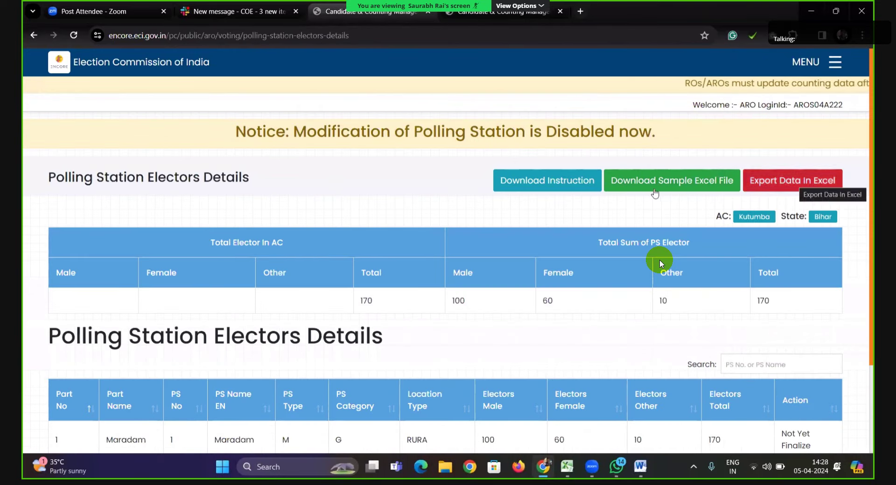
left_click(834, 66)
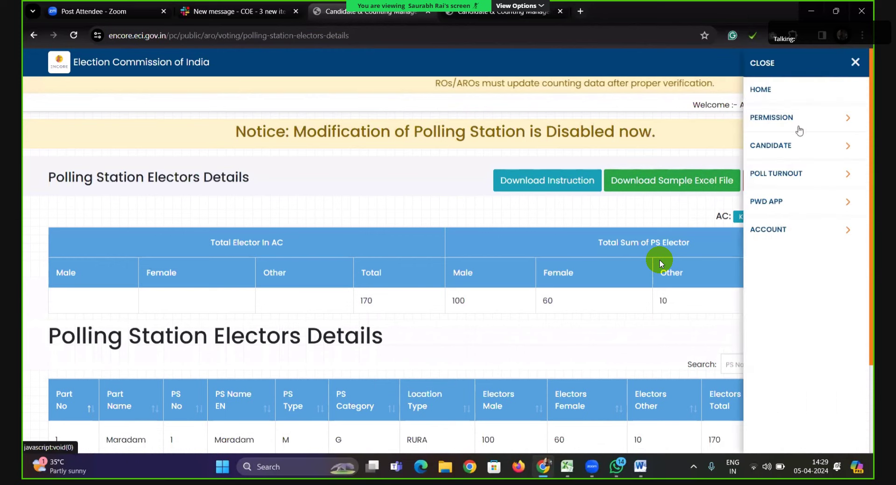
left_click(776, 231)
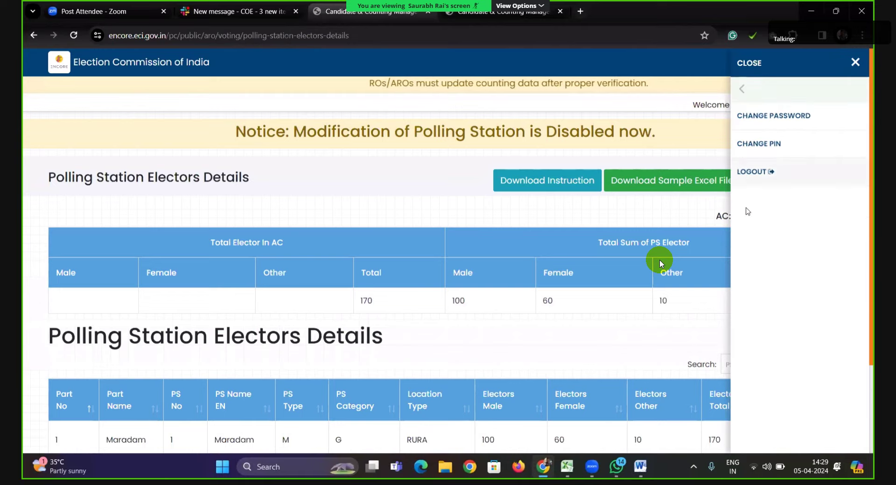
left_click(768, 172)
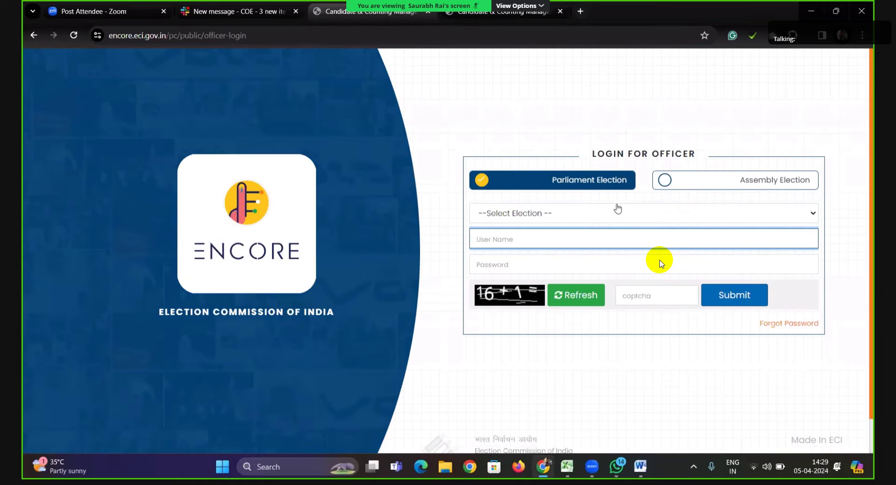
Reopen the officer test login from Slack and submit the user name, password and captcha answer.
key("ctrl+w")
key("ctrl+w")
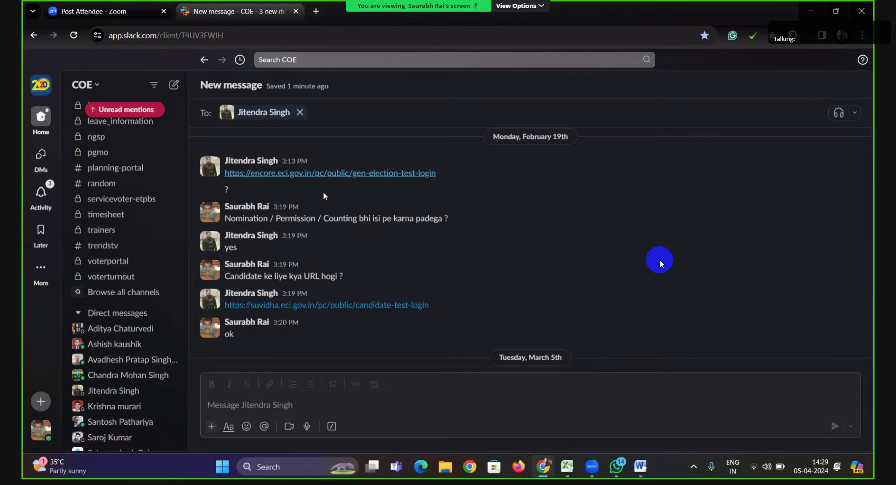
left_click(330, 173)
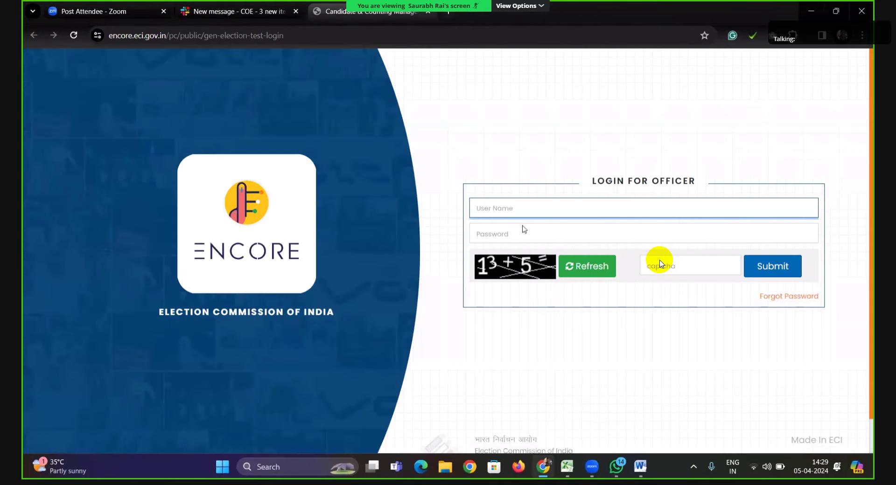
left_click(537, 214)
type("aros03a031")
key("Tab")
type("•••")
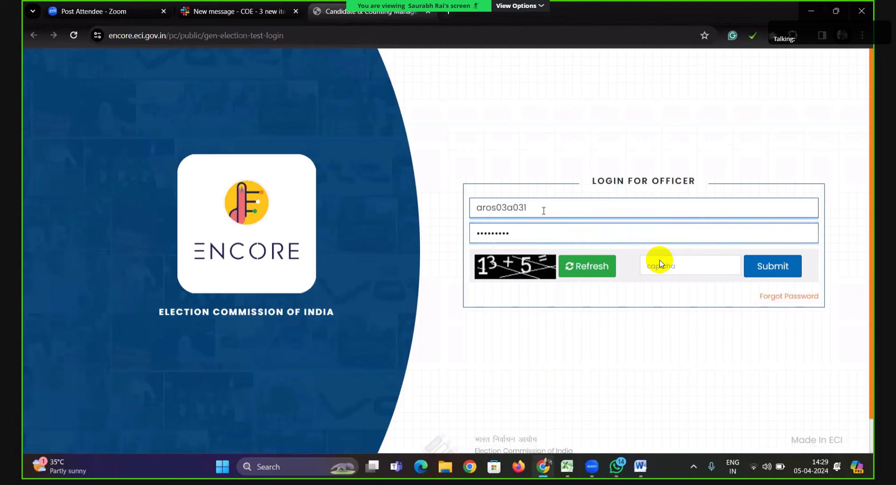
key("Tab")
key("Tab")
type("18")
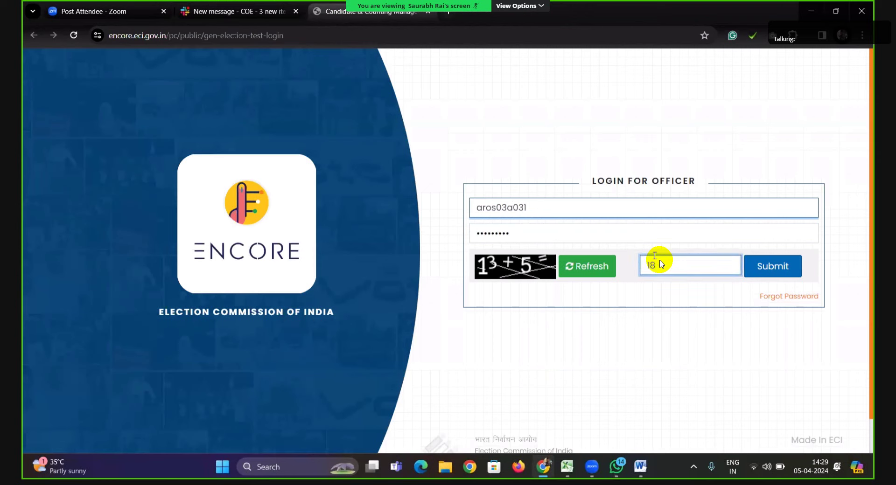
left_click(766, 274)
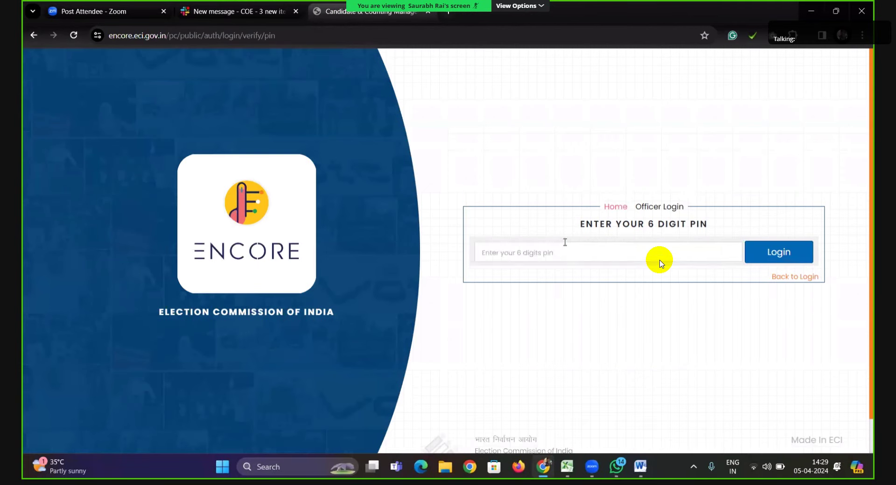
Enter the 6-digit PIN to reach the Assam Darrang-Udalguri ARO dashboard.
left_click(659, 259)
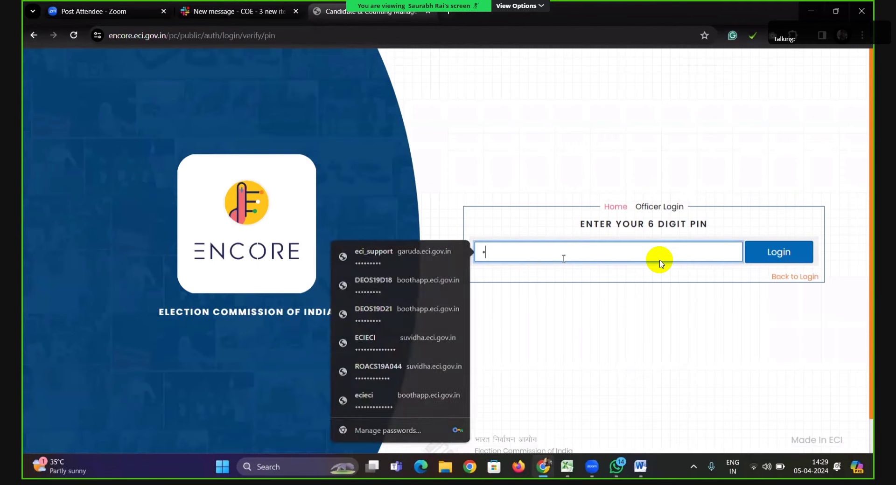
type("••••••")
key("Tab")
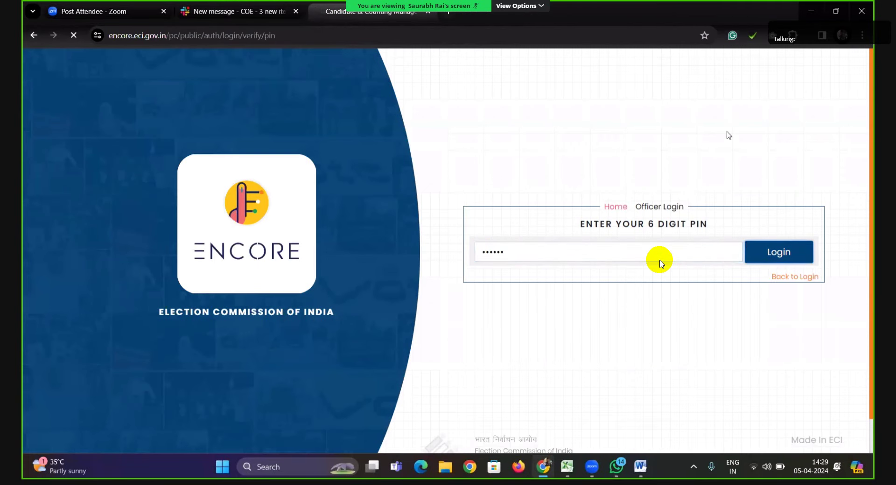
key("Return")
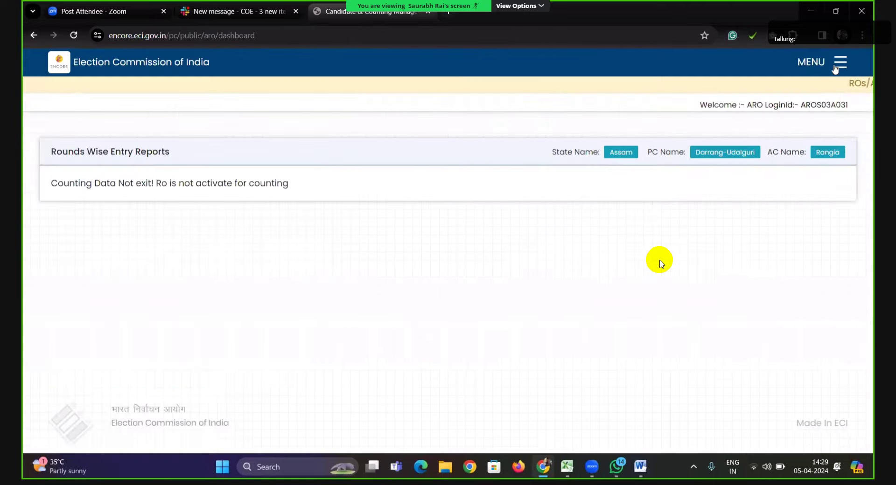
Open the Polling Station Electors Details page via MENU > POLL TURNOUT.
left_click(838, 64)
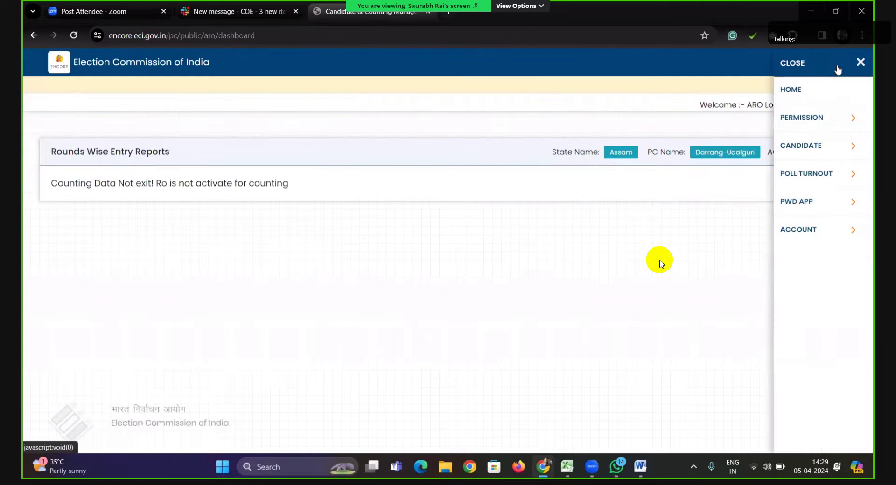
left_click(800, 172)
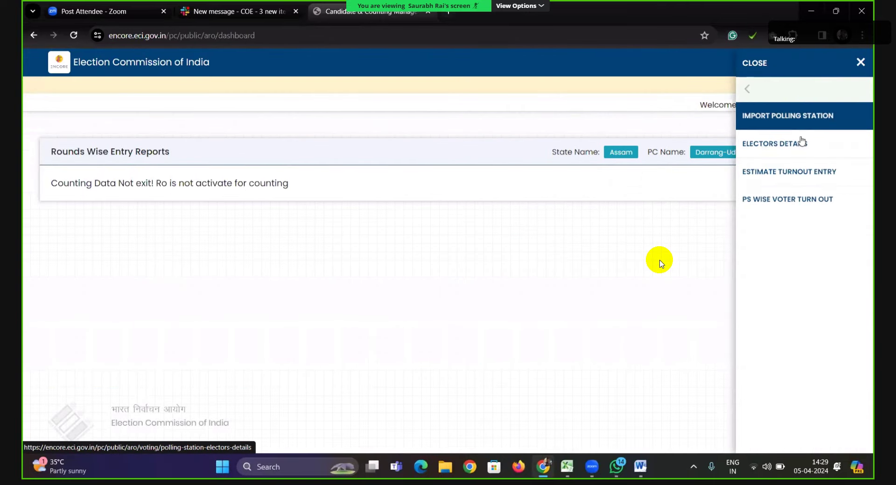
left_click(801, 145)
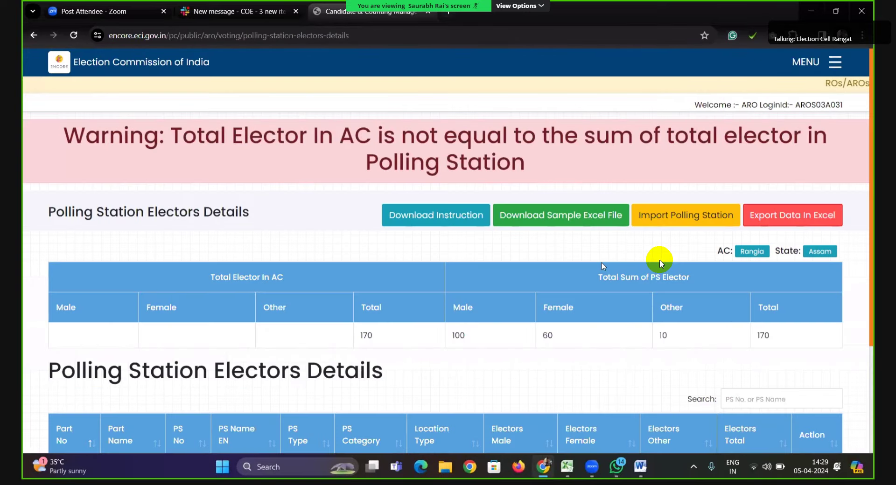
scroll(663, 238, "down", 3)
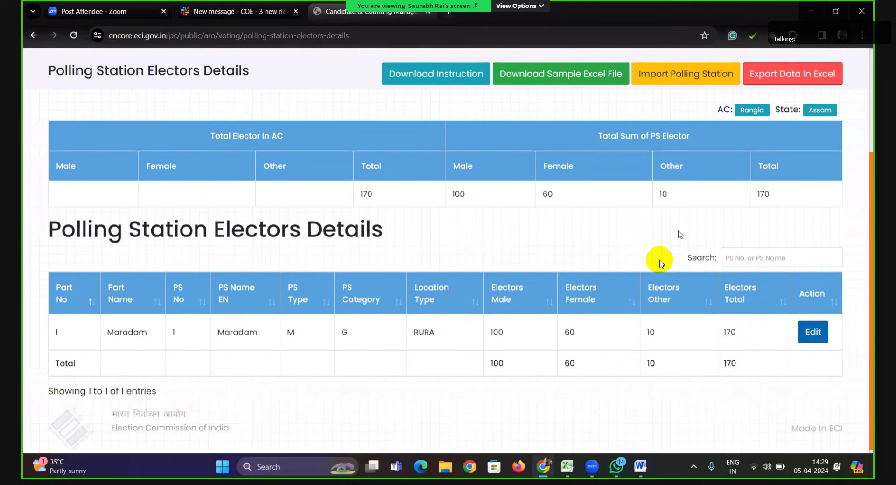
scroll(662, 264, "up", 2)
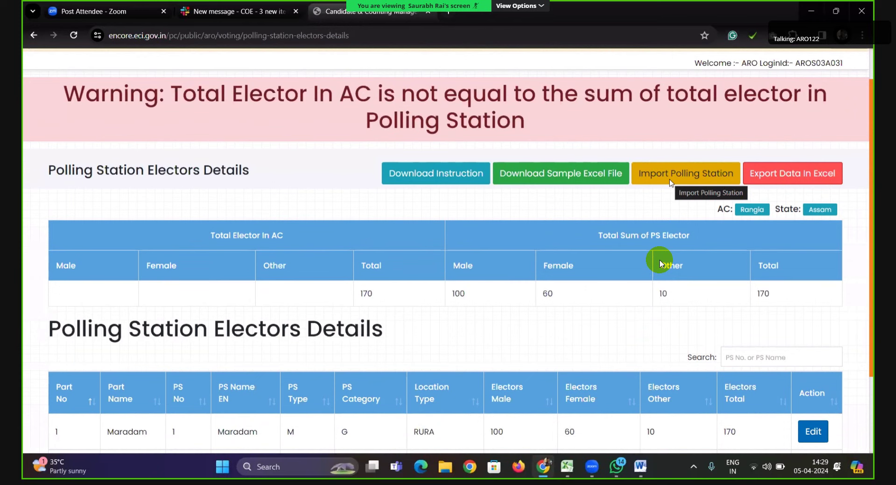
Download the sample Excel import template and close the downloads panel.
left_click(545, 183)
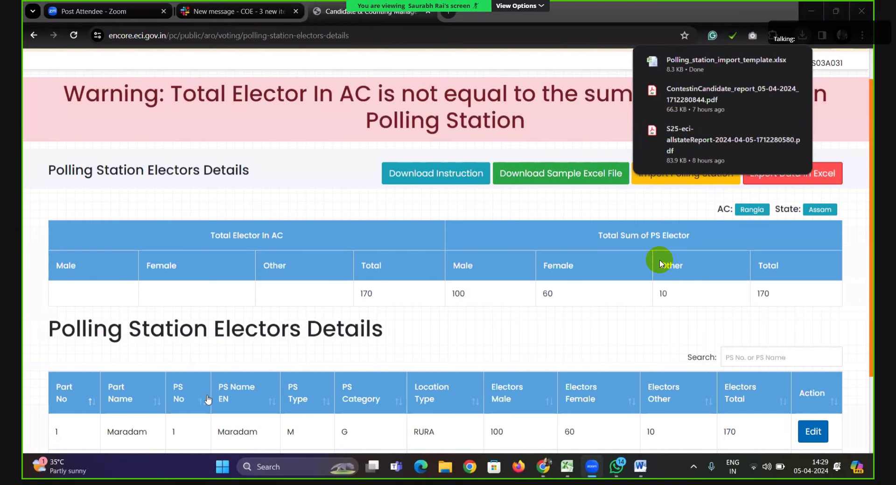
left_click(661, 263)
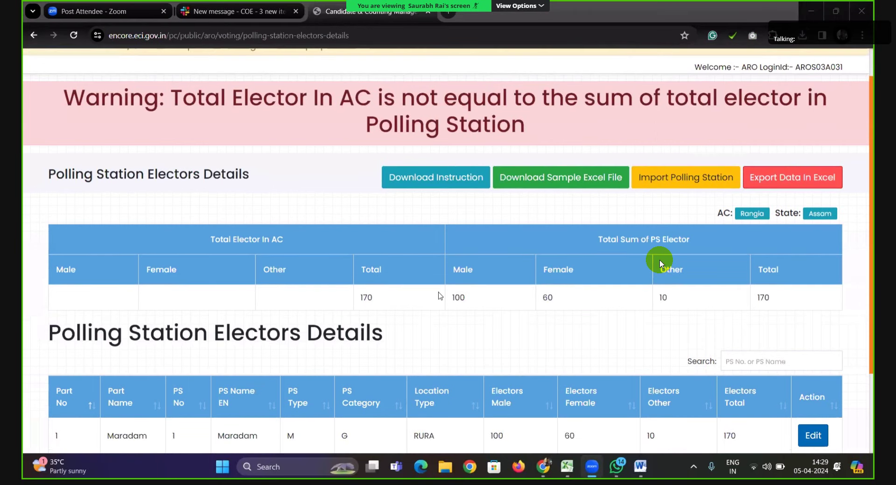
scroll(661, 264, "up", 2)
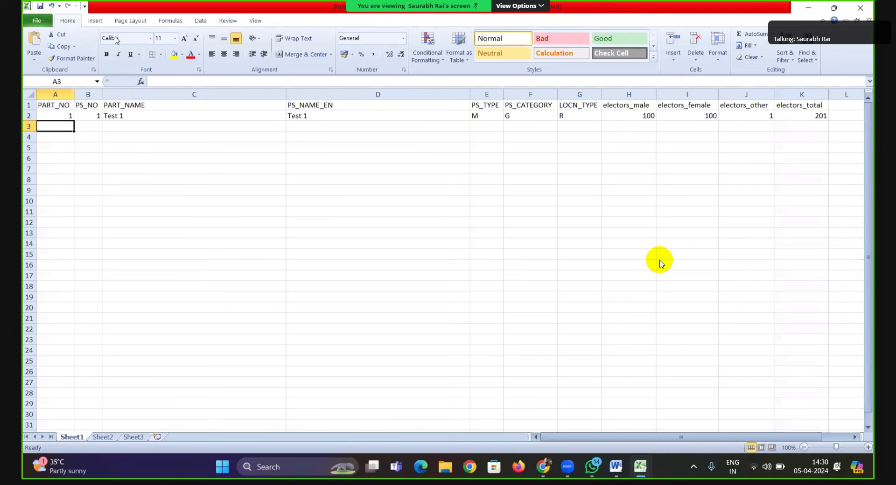
Copy Maradam from ENCORE and enter part 2, PS 2 and Maradam as both names.
key("alt+Tab")
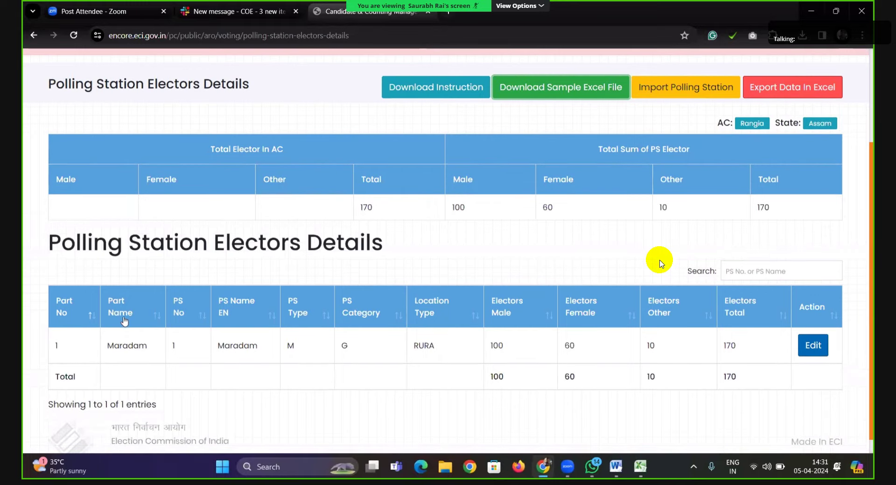
double_click(115, 345)
key("ctrl+c")
key("alt+Tab")
key("alt+Tab")
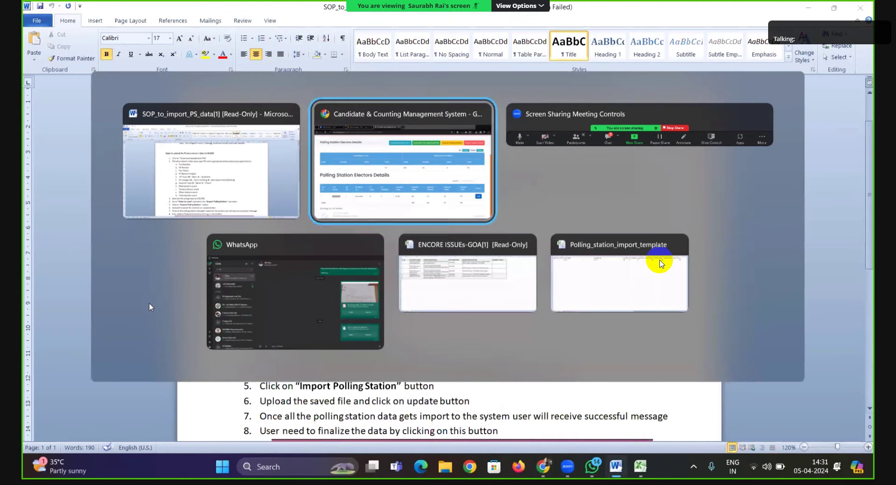
key("alt+Tab")
key("alt+Tab")
key("alt+Tab")
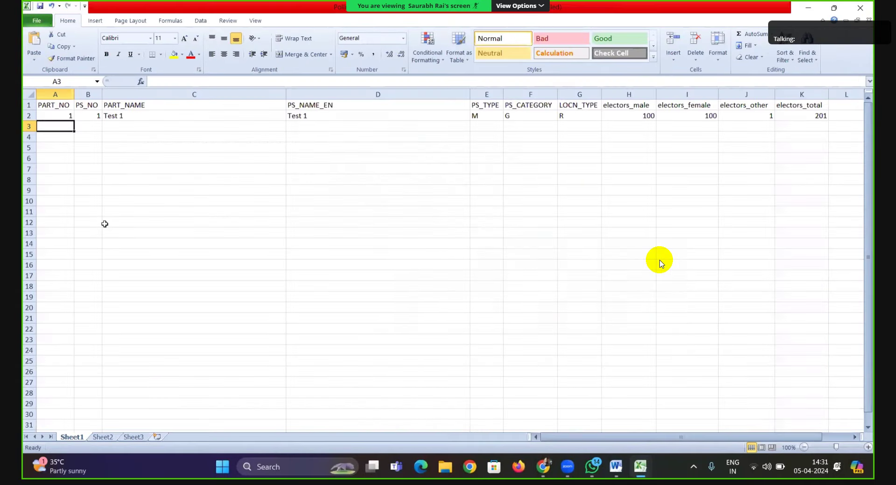
type("2")
key("Tab")
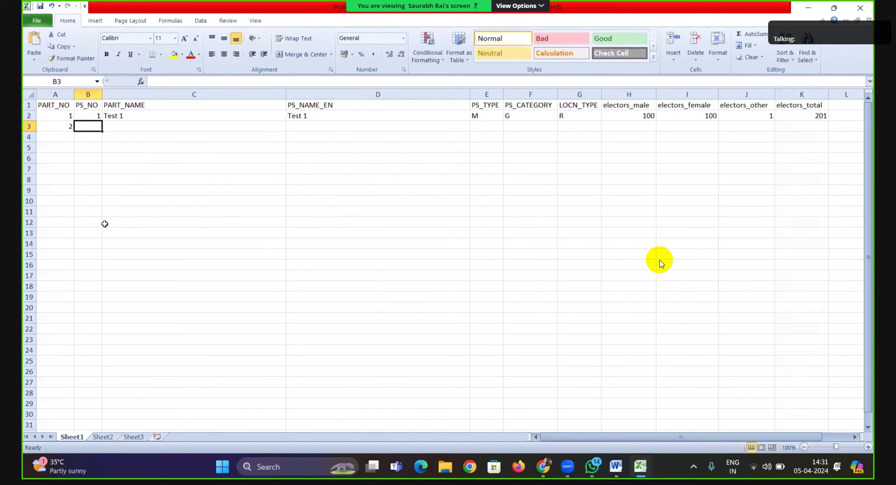
type("2")
key("Tab")
key("ctrl+v")
key("Tab")
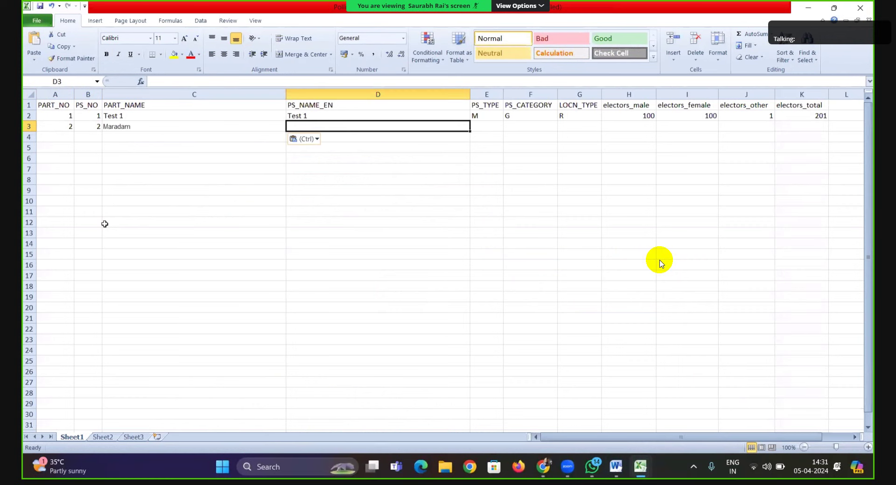
key("ctrl+v")
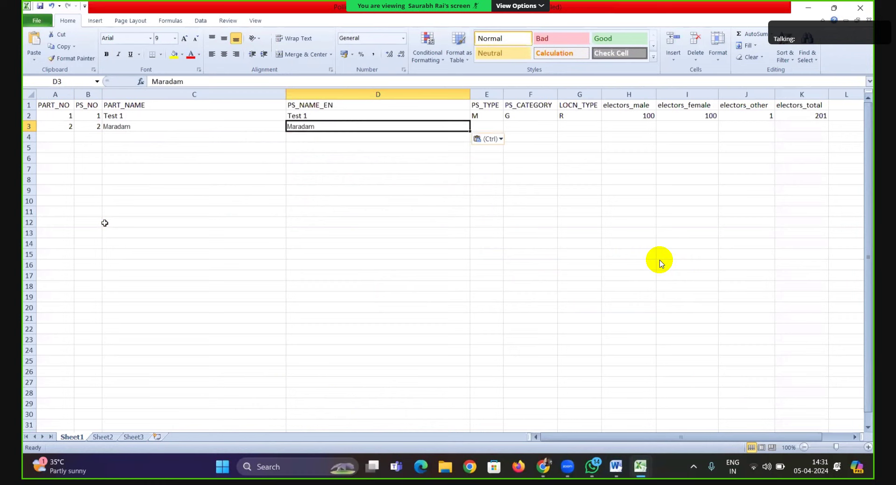
key("Tab")
Set Maradam's PS type M, category G and location type R.
type("M")
key("Tab")
type("G")
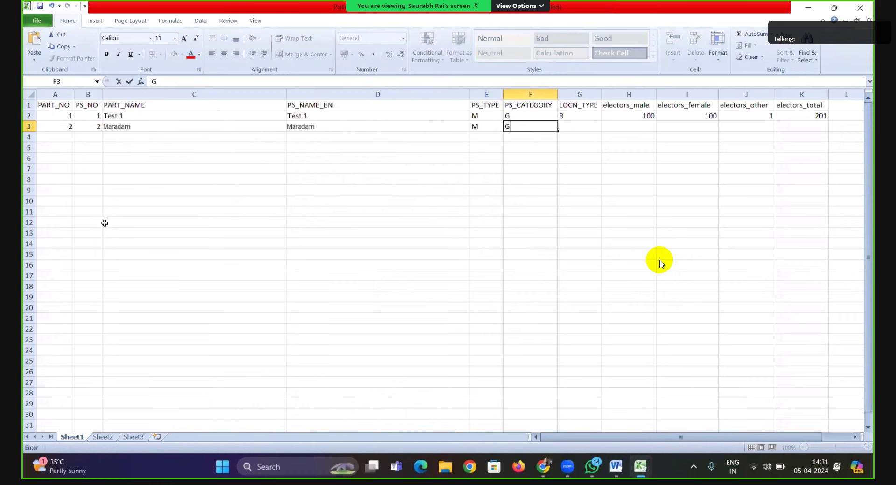
key("Tab")
type("R")
key("Tab")
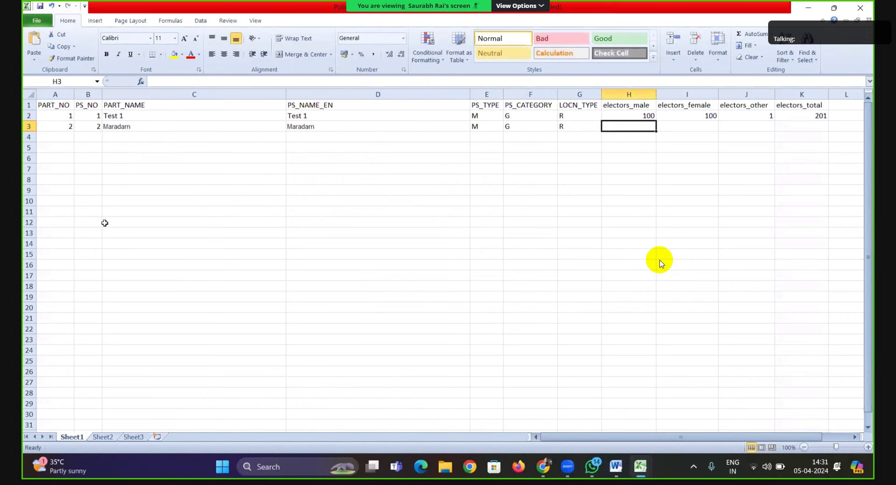
key("alt+Tab")
key("alt+Tab")
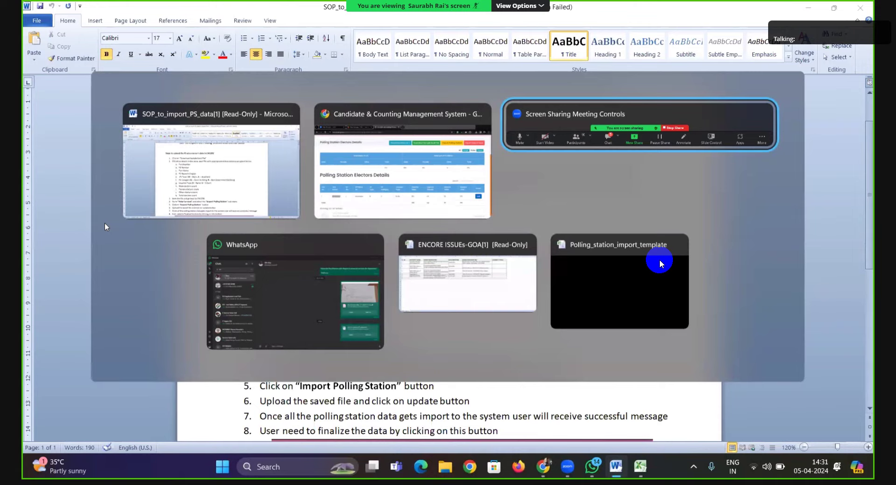
key("Tab")
key("Tab")
key("Tab")
key("Tab")
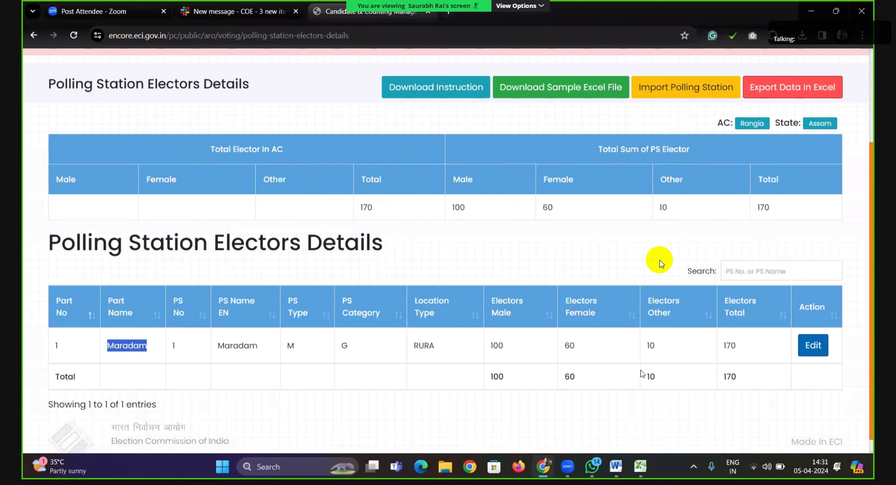
key("alt+Tab")
key("Tab")
key("Tab")
key("Tab")
key("Tab")
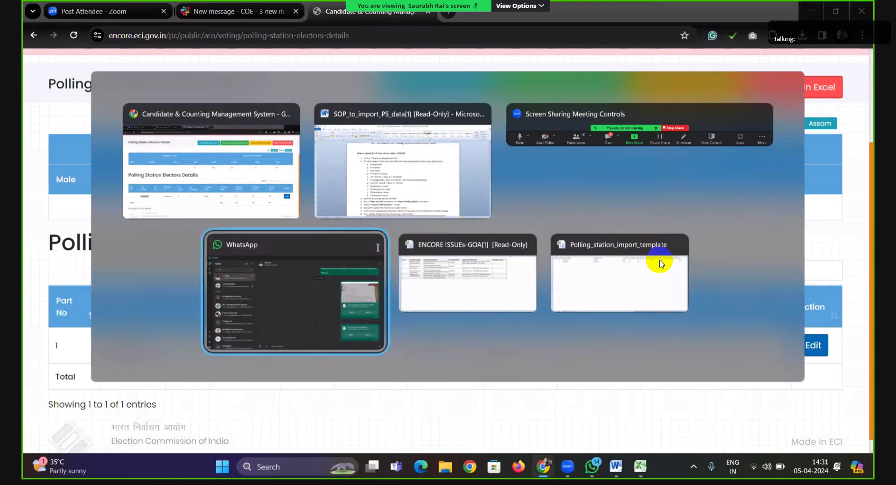
Enter 100 male, 60 female, 10 other and 170 total electors for Maradam.
type("100")
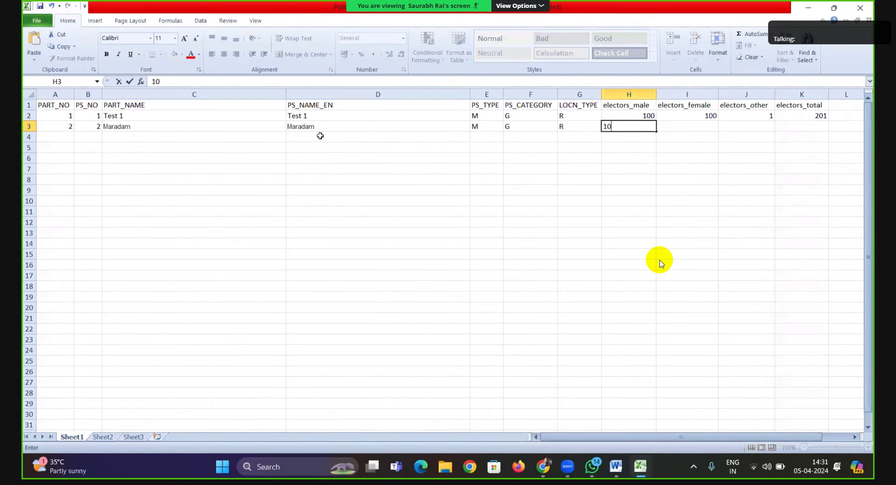
key("Tab")
type("60")
key("Tab")
type("10")
key("Tab")
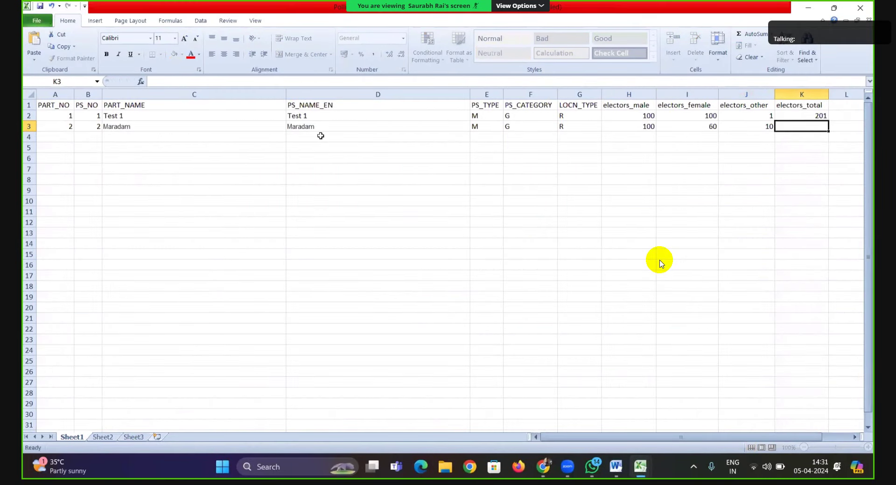
type("170")
key("Return")
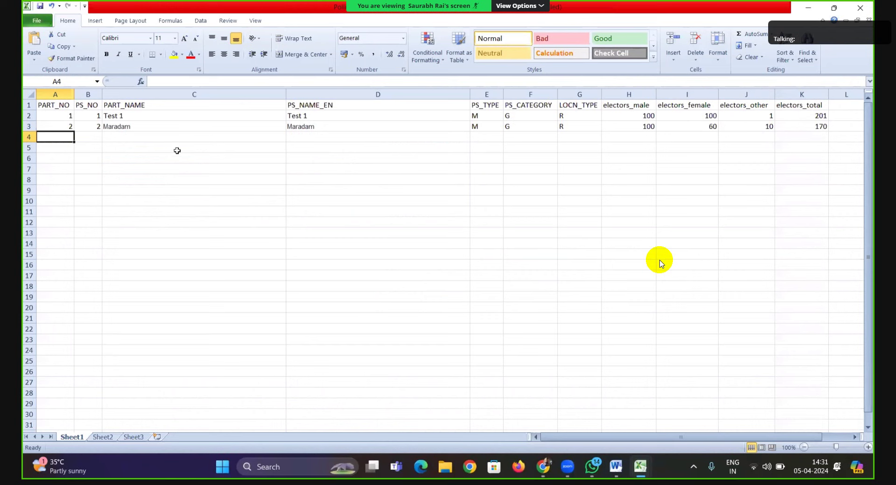
Start a new row with part number 2 and PS number 2A.
type("2")
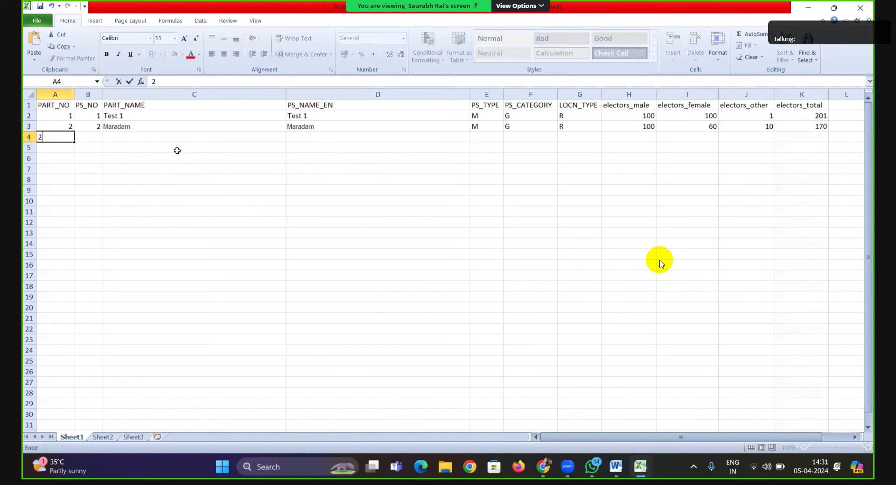
key("Tab")
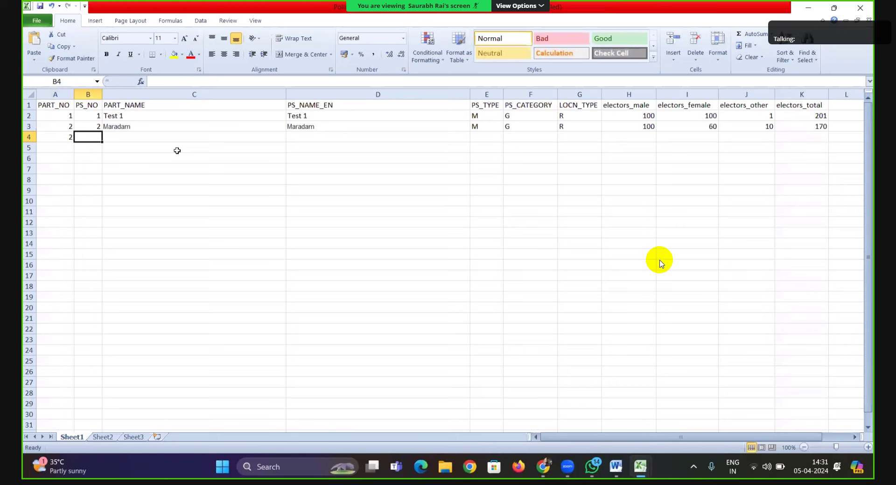
type("2A")
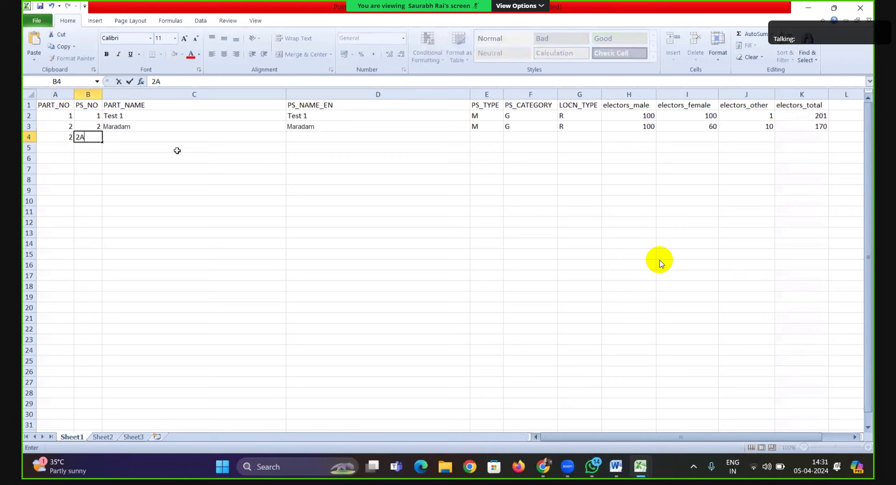
key("Tab")
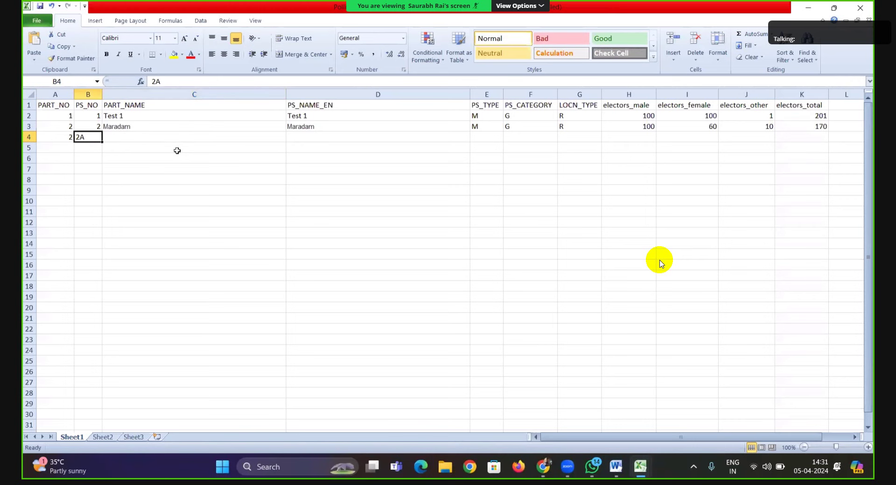
Copy Maradam's name and type details into the new row.
key("Up")
key("shift+Right")
key("shift+Right")
key("shift+Right")
key("shift+Right")
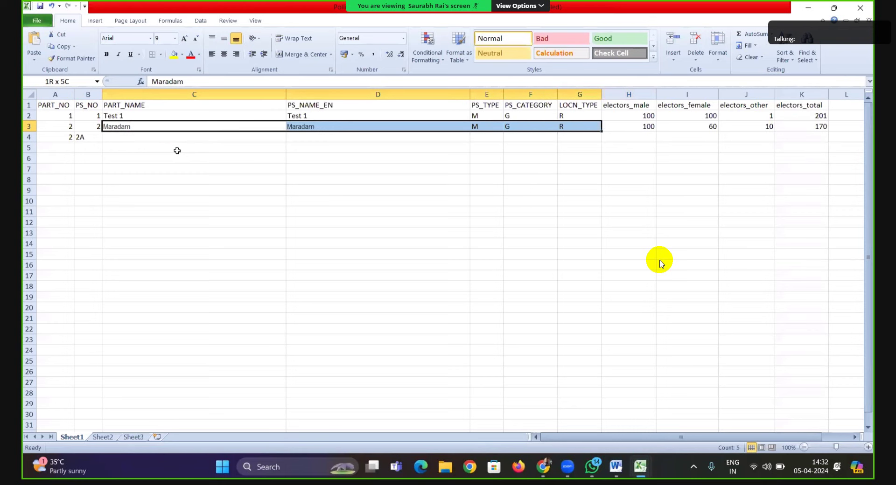
key("ctrl+c")
key("ctrl+v")
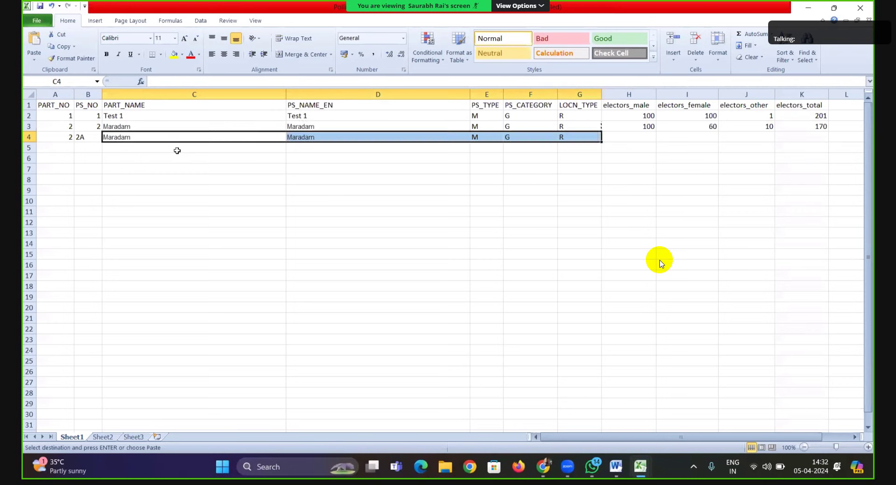
key("Right")
key("Right")
key("Right")
key("Right")
key("Right")
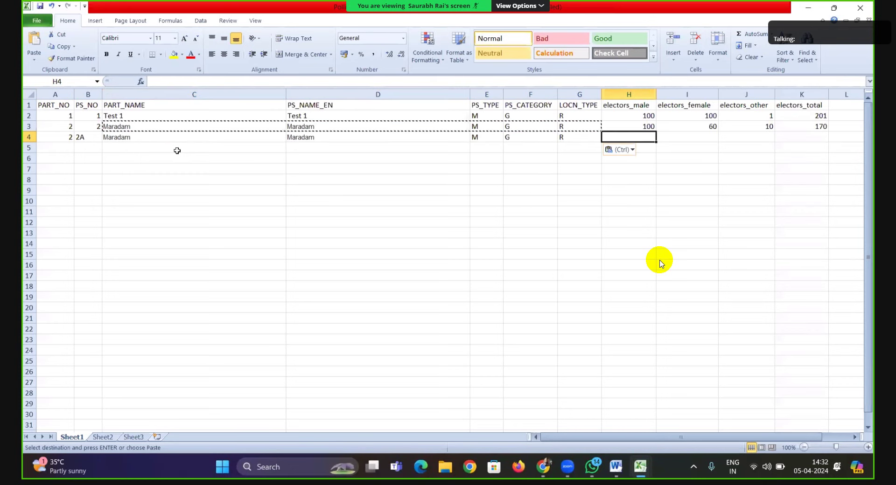
Copy Maradam's 100/60/10/170 elector counts into the new row.
key("Up")
key("shift+Right")
key("shift+Right")
key("shift+Right")
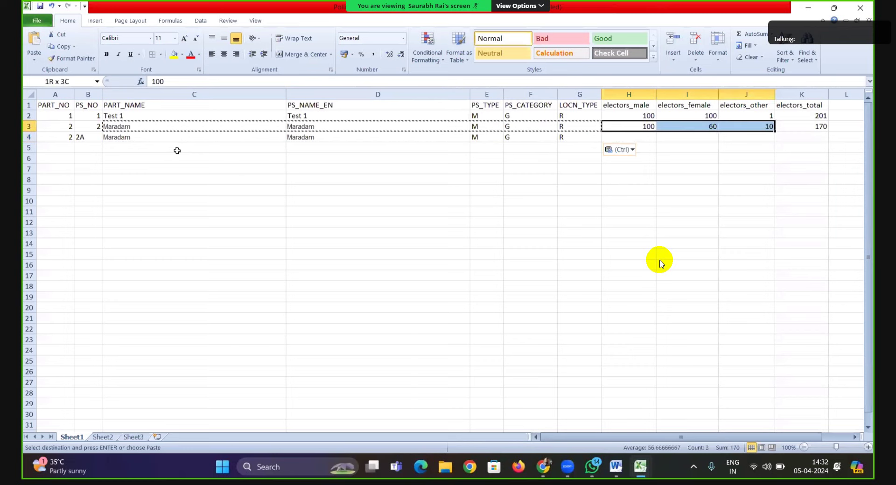
key("ctrl+c")
key("Down")
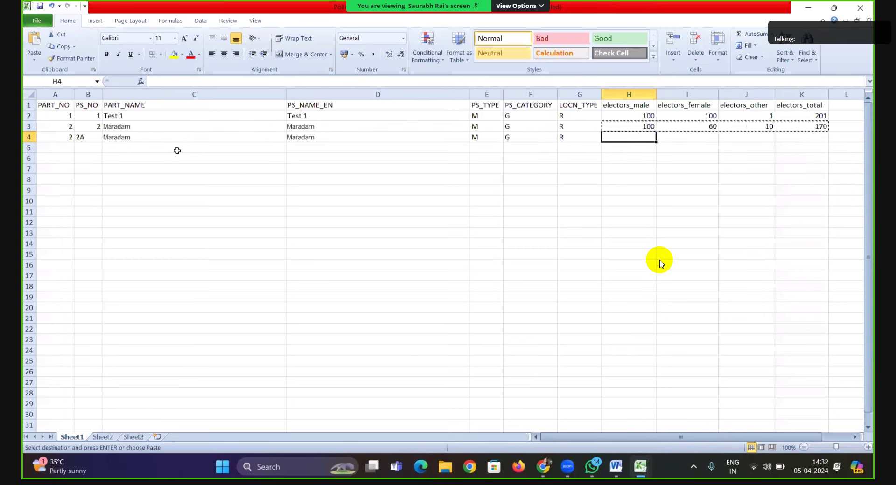
key("ctrl+v")
key("Escape")
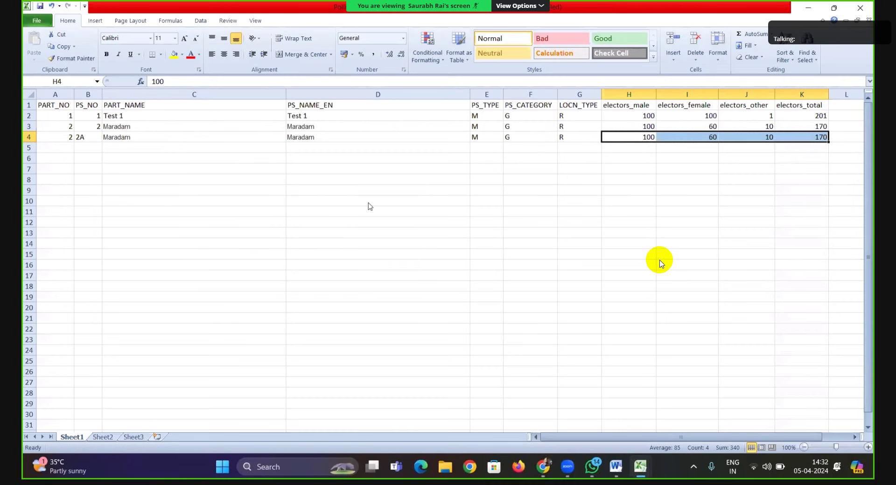
key("alt+Tab")
key("alt+Tab")
key("alt+Tab")
key("alt+Tab")
key("alt+Tab")
key("alt+Tab")
key("alt+Tab")
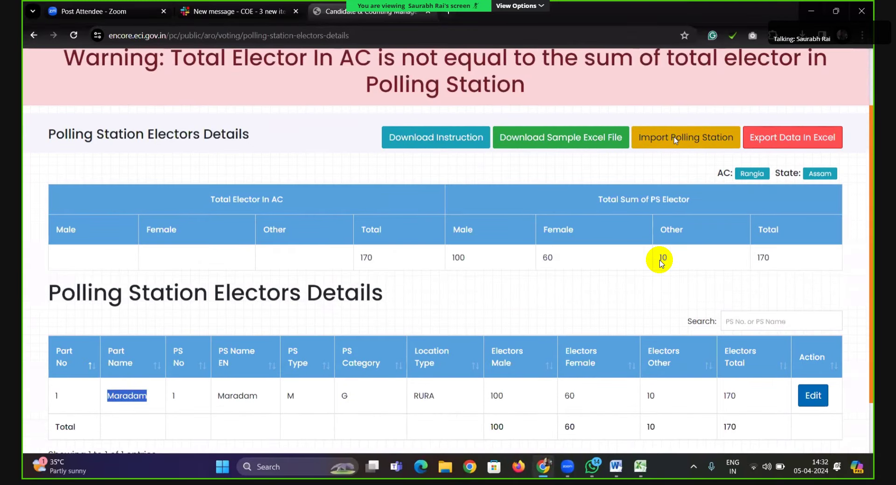
Import Polling_station_import_template and update, adding Maradam PS 2A for a 541-elector total.
left_click(674, 136)
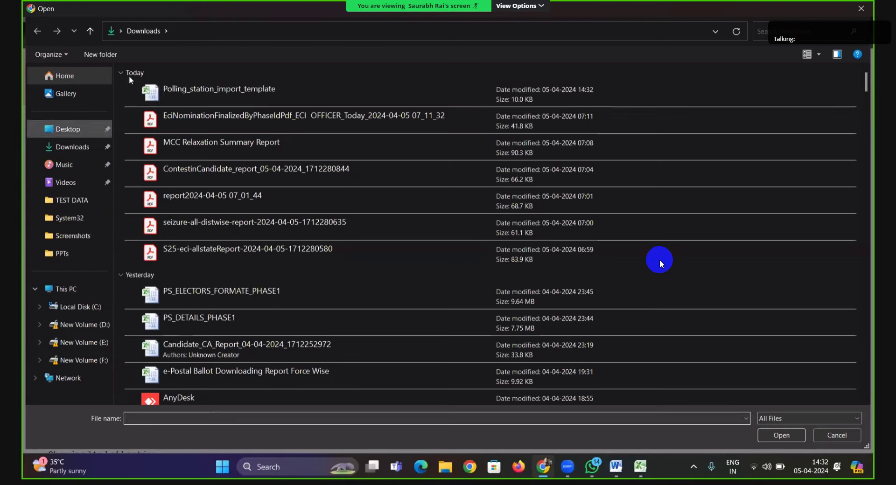
left_click(160, 96)
key("Return")
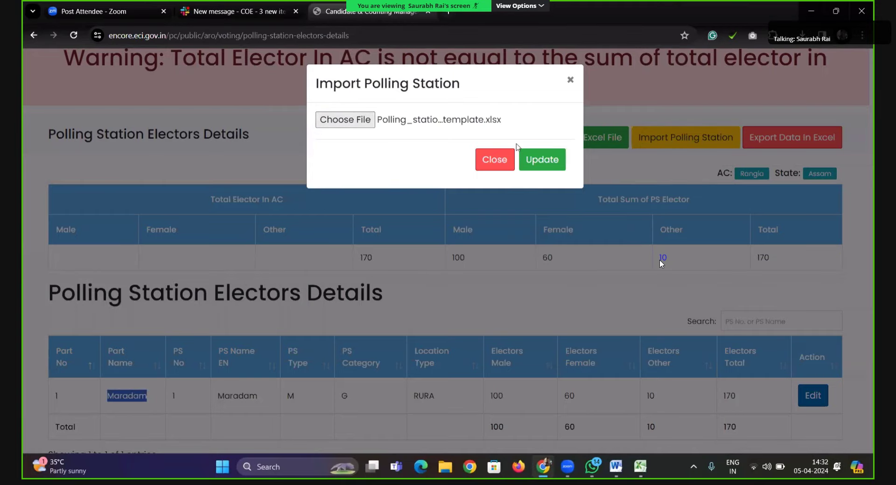
left_click(565, 167)
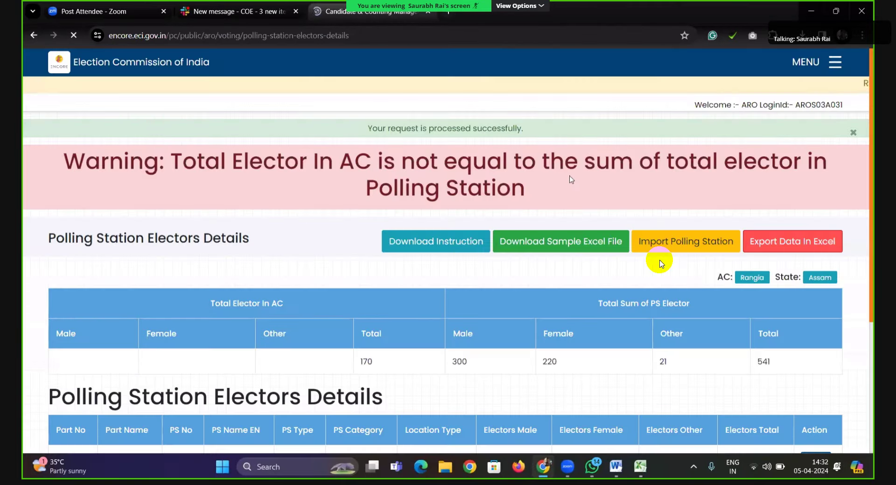
scroll(578, 202, "down", 4)
scroll(577, 203, "down", 3)
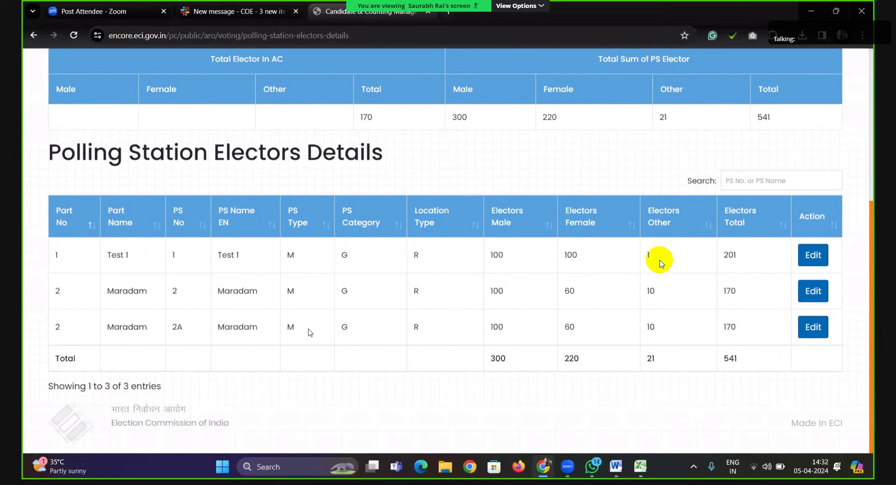
scroll(661, 264, "up", 5)
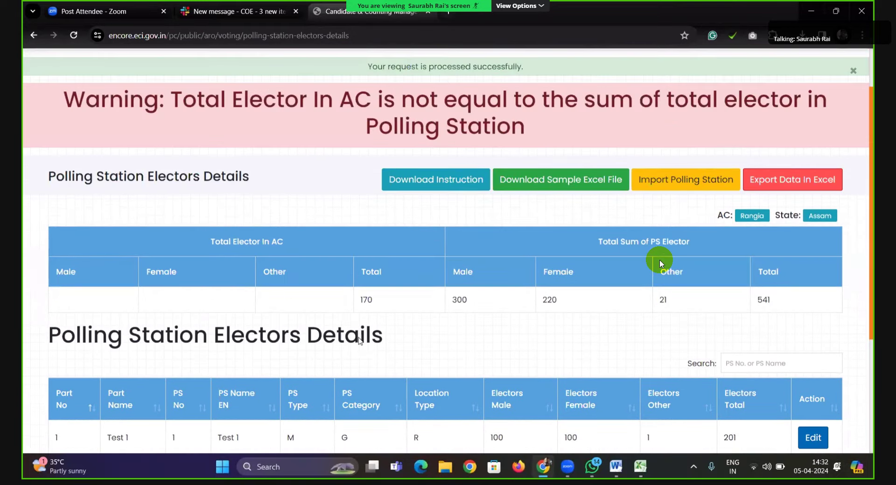
scroll(661, 263, "up", 2)
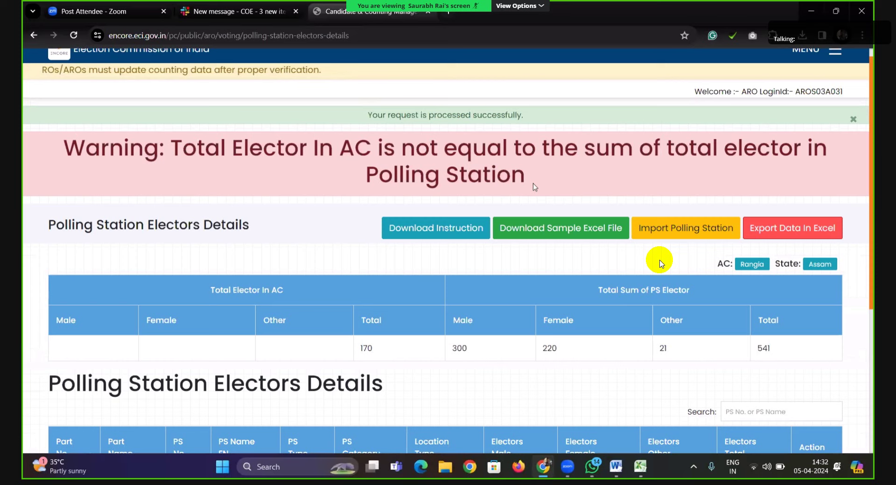
scroll(660, 263, "down", 4)
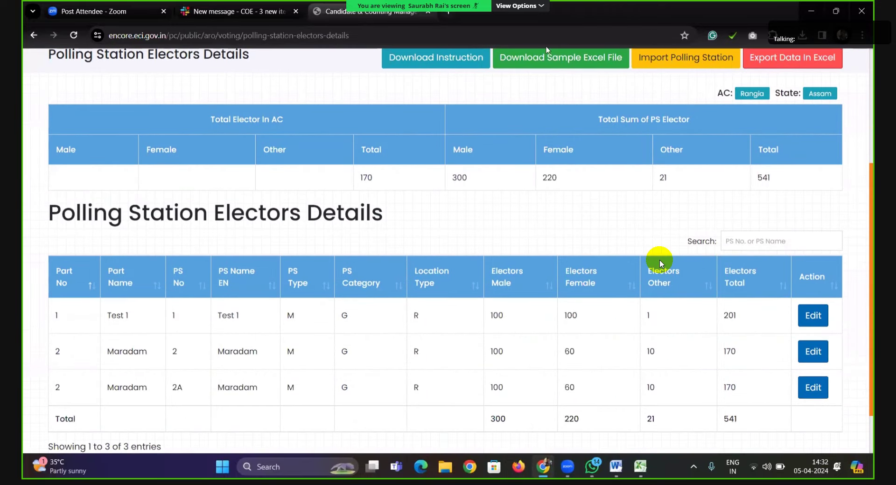
Enter Rangia's electors as 300 male, 220 female, 21 other and 100 service electors.
key("ctrl+Tab")
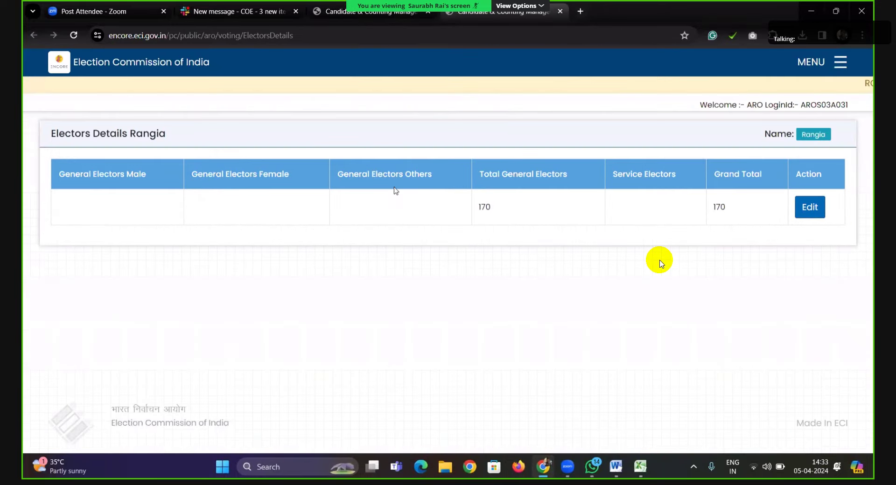
left_click(811, 207)
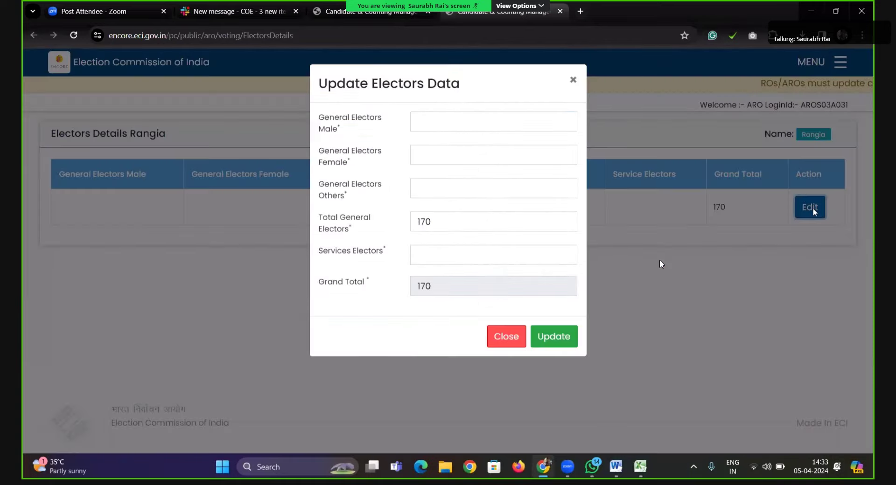
left_click(418, 121)
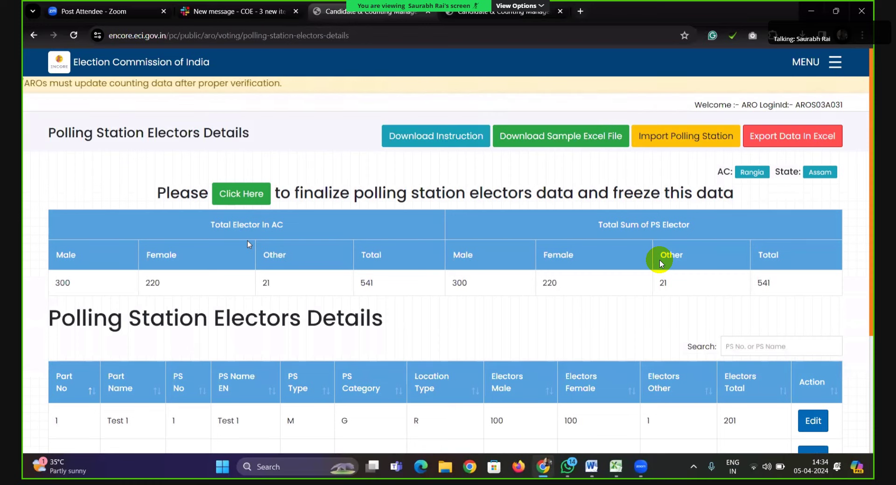
Reopen the AC Electors Details page under Poll Turnout to confirm the 641 grand total.
left_click(833, 64)
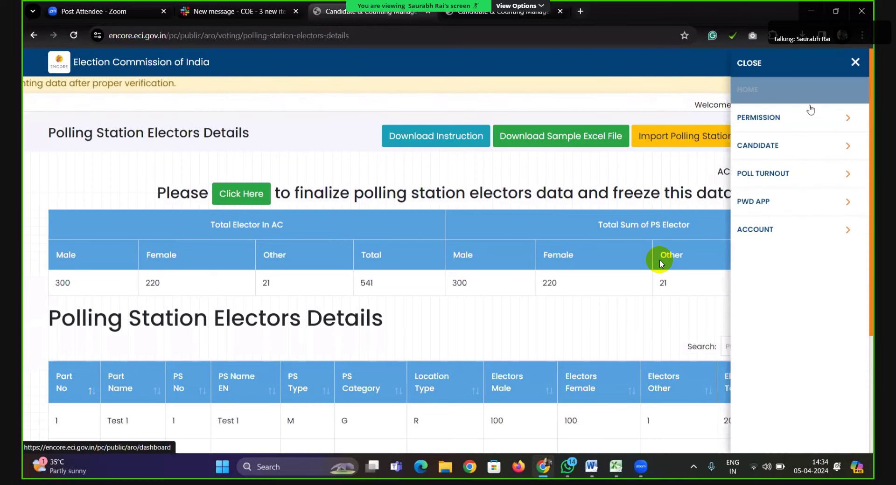
left_click(803, 174)
left_click(794, 146)
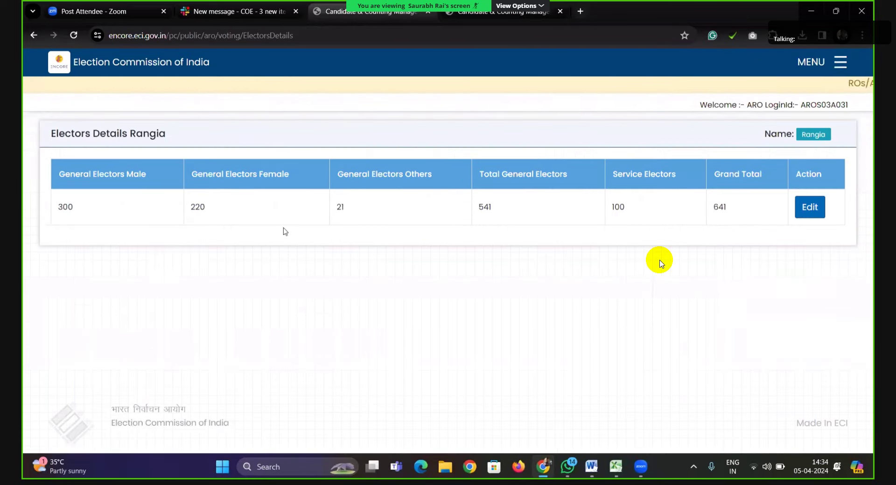